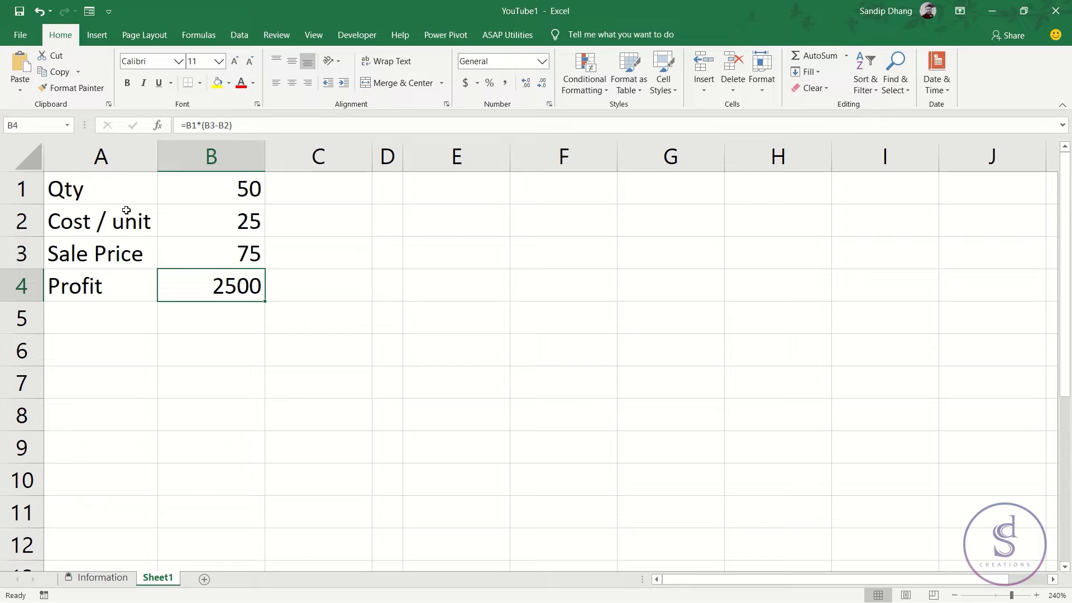
Re-enter the Profit formula in B4 as =B1*(B3-B2), multiplying quantity by sale price minus unit cost
key("Delete")
type("=")
key("Up")
key("Up")
key("Up")
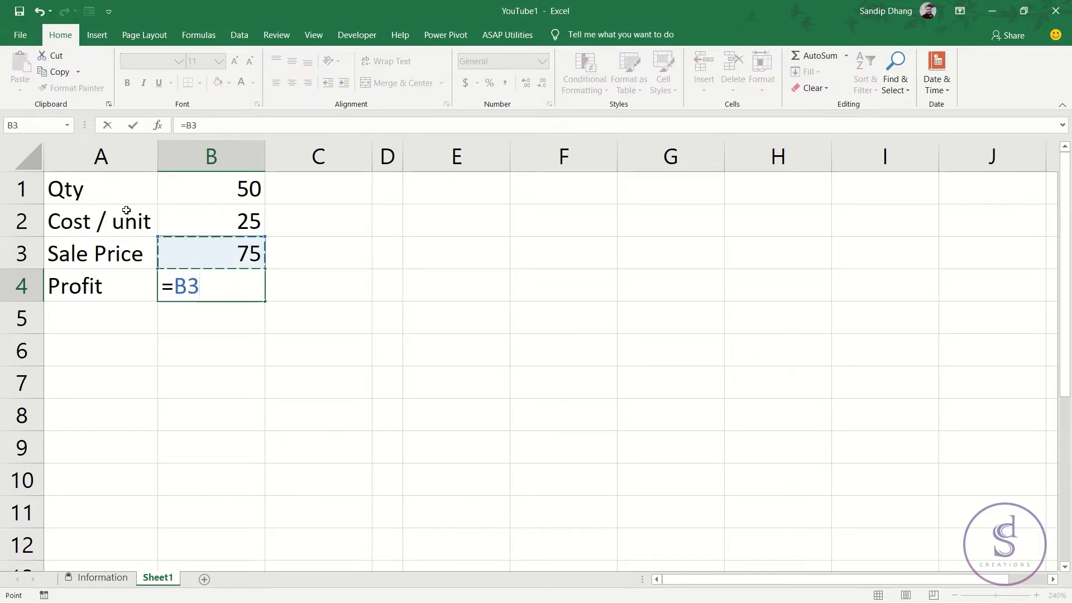
type("*")
key("Up")
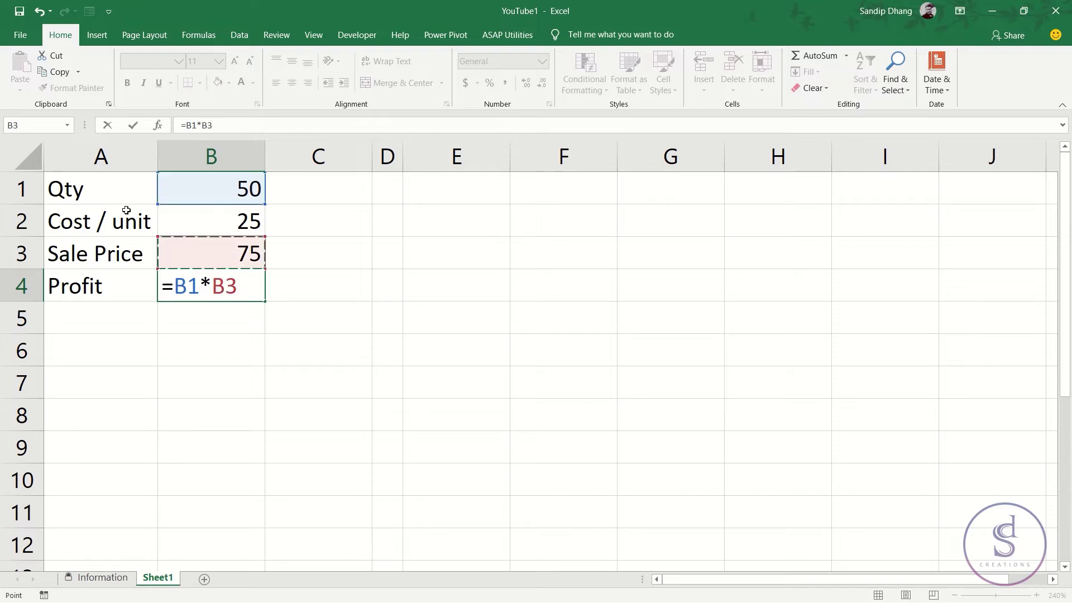
key("BackSpace")
key("BackSpace")
type("(")
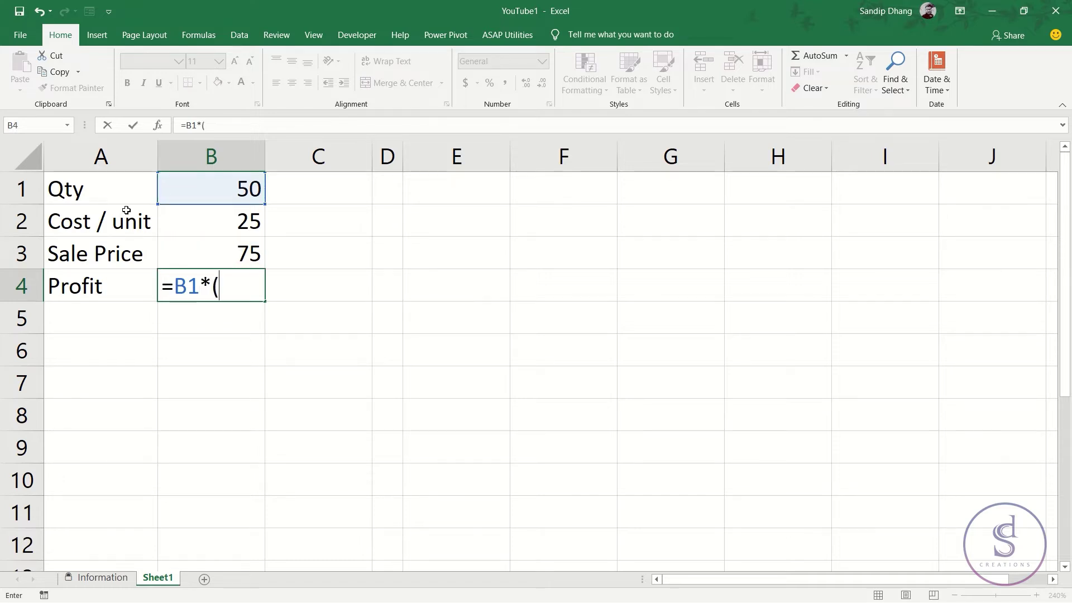
key("Up")
type("-")
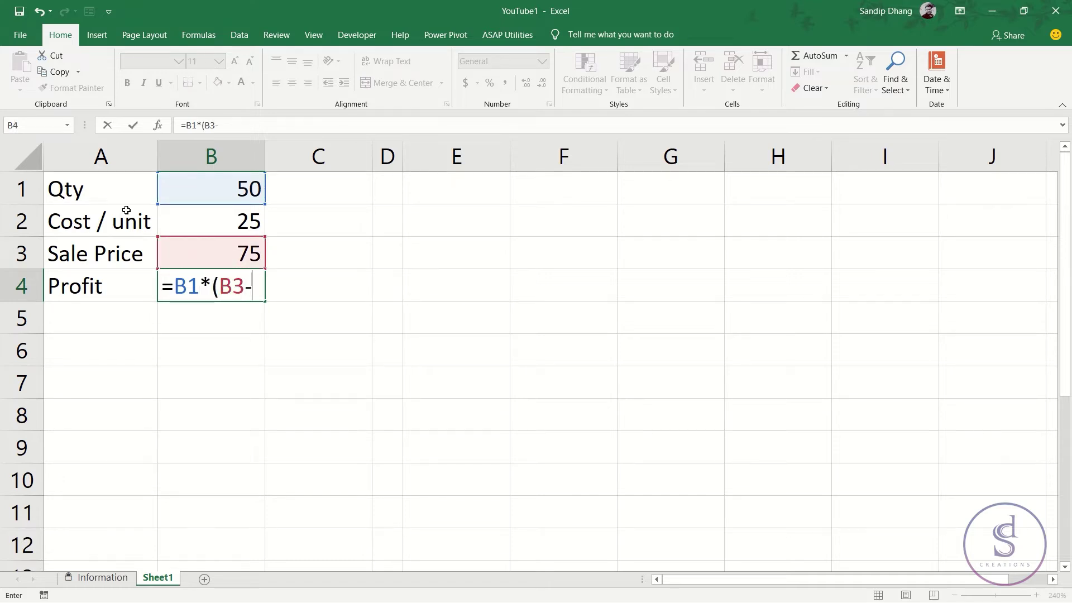
key("Up")
key("Up")
type(")")
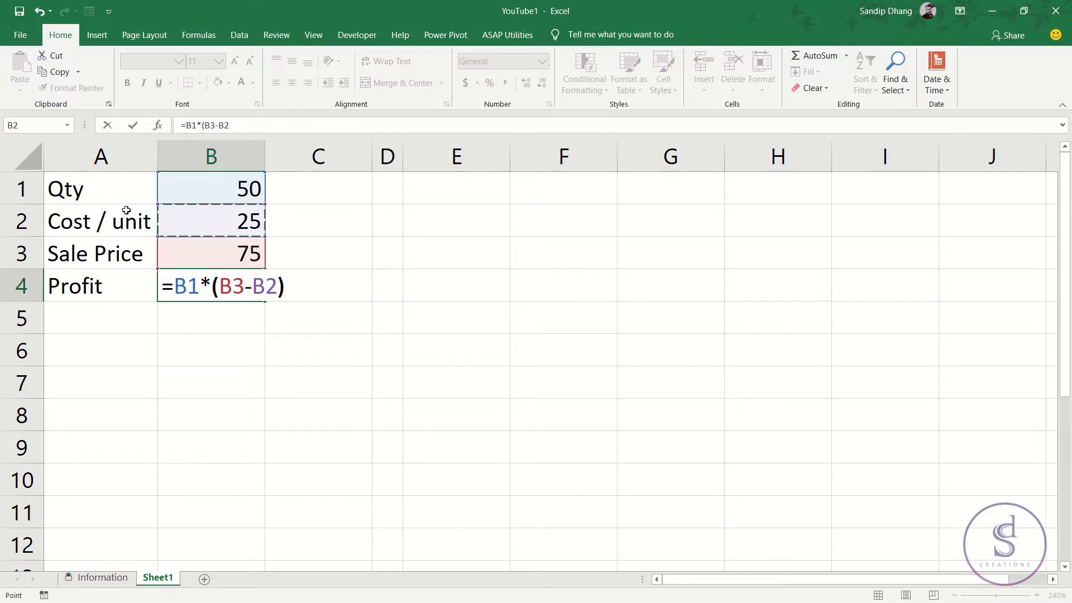
key("Return")
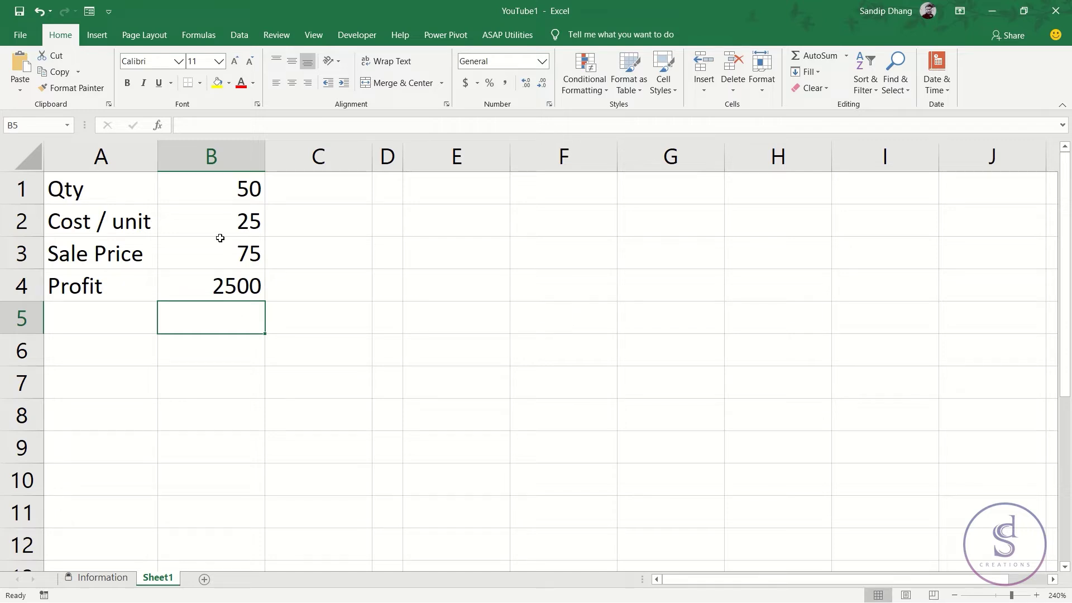
Set the Qty value in B1 to 75 and check the Profit cell
left_click(246, 293)
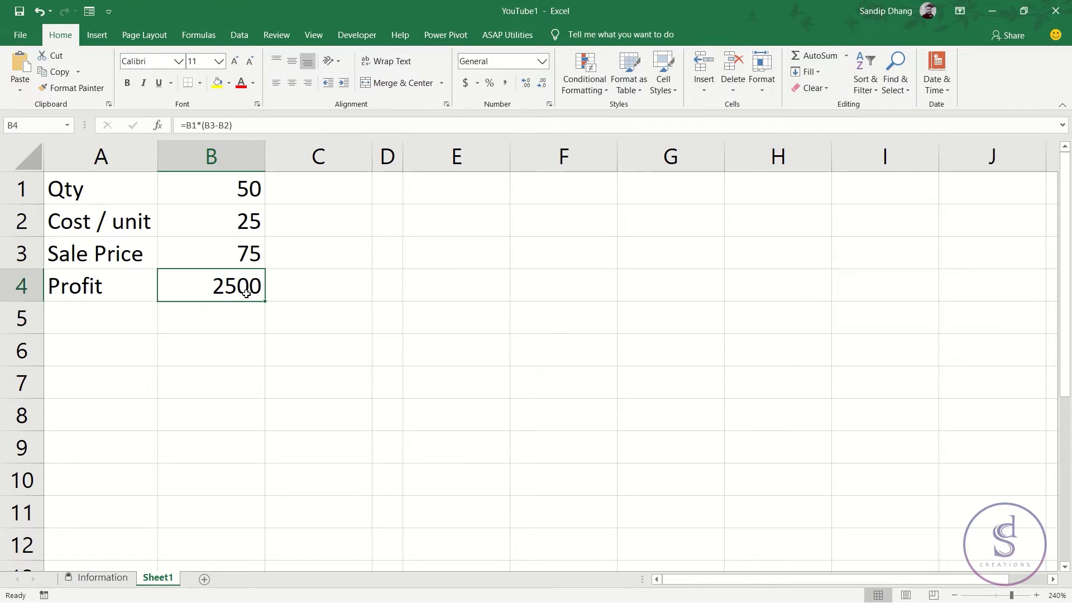
left_click(240, 191)
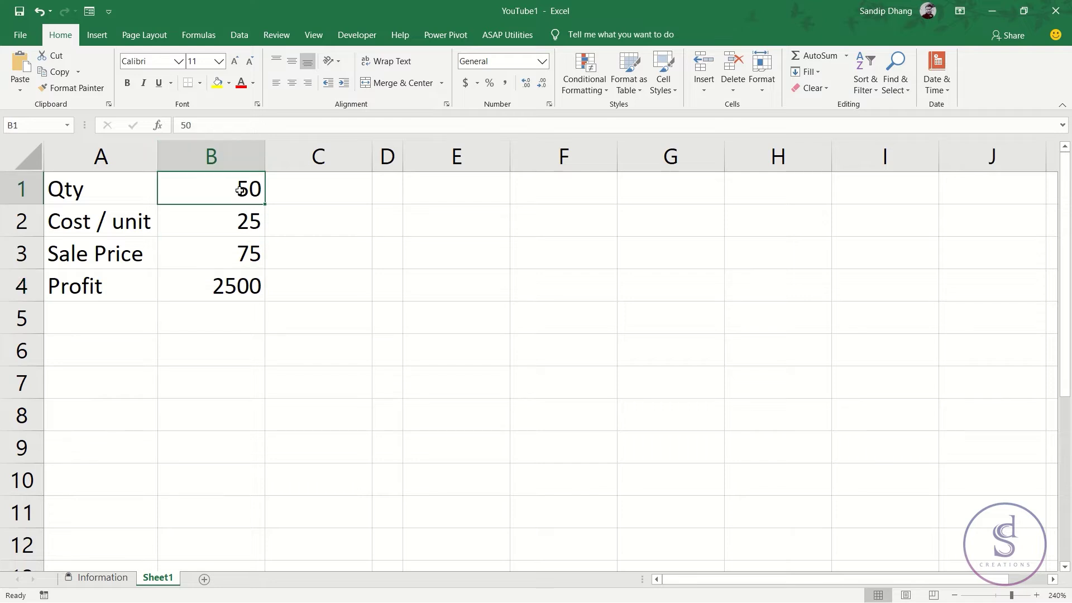
type("75")
key("Return")
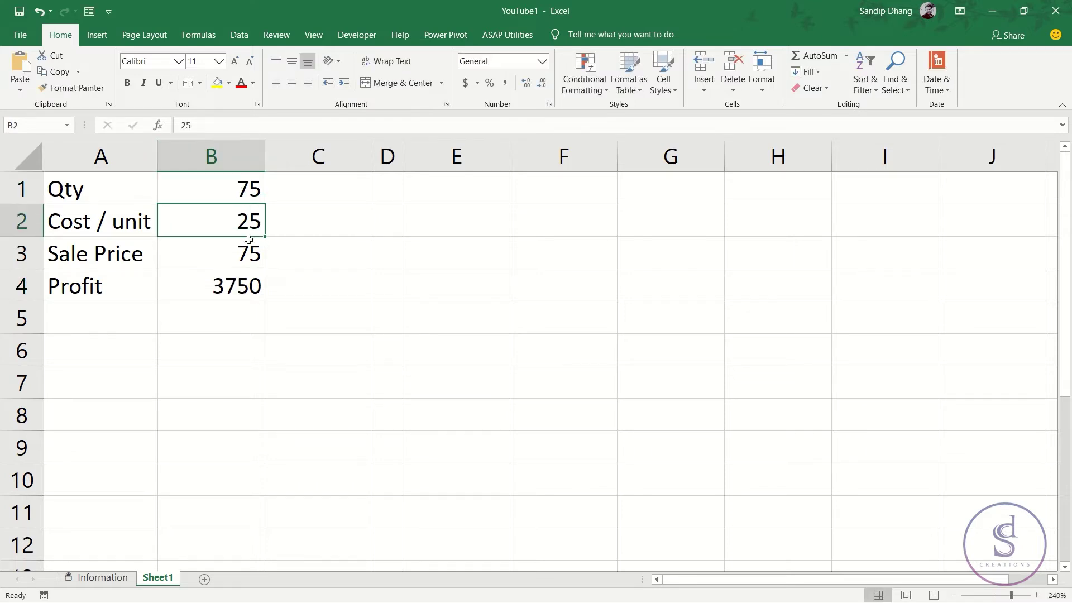
left_click(217, 298)
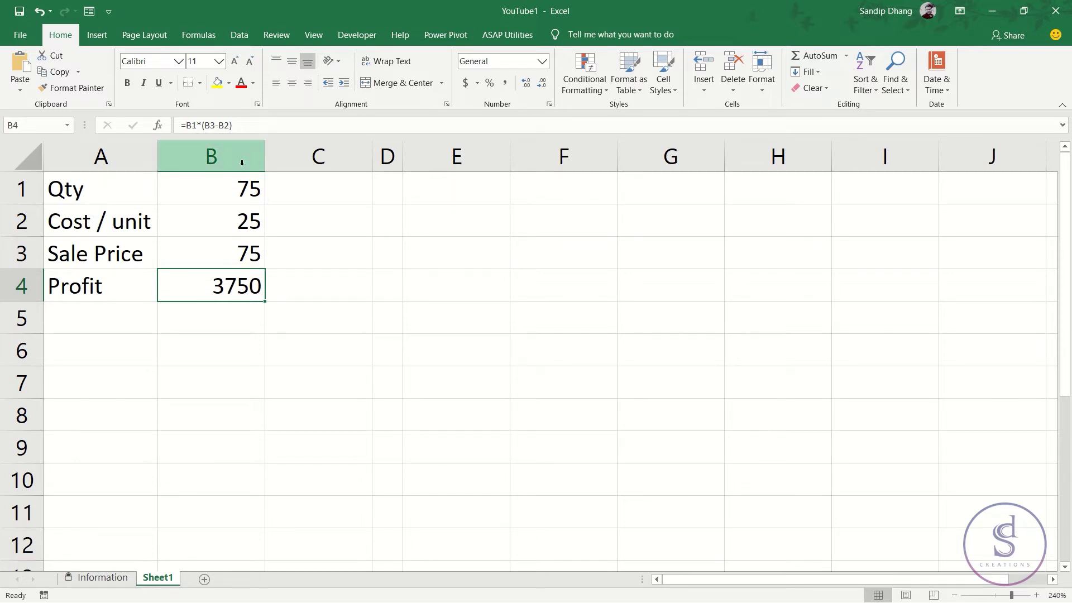
Set the Qty value in B1 back to 50
left_click(224, 180)
type("50")
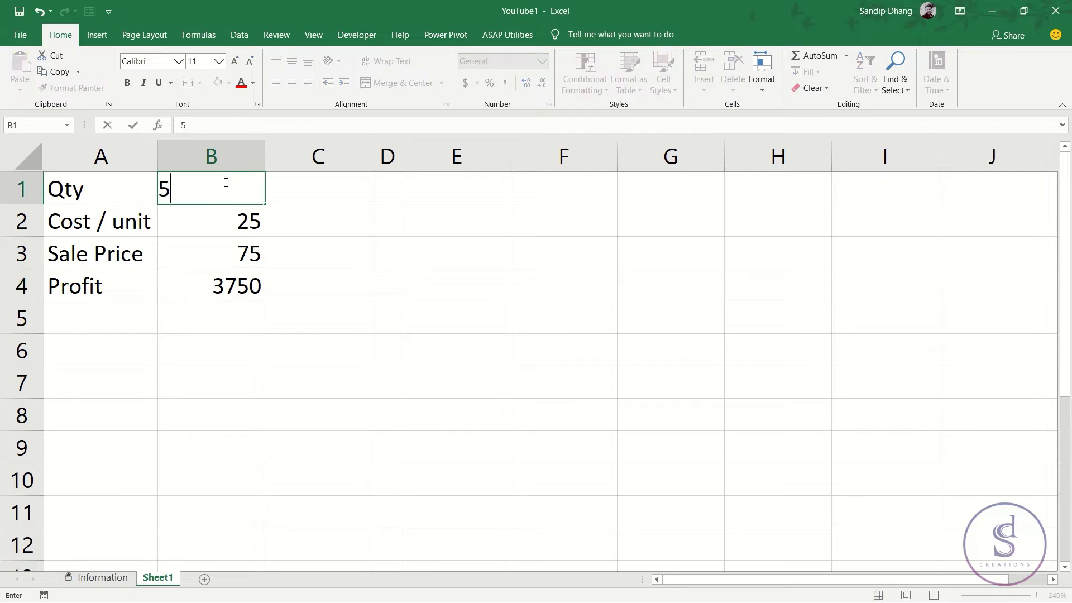
key("Return")
Change the Qty value in B1 to 75
left_click(225, 183)
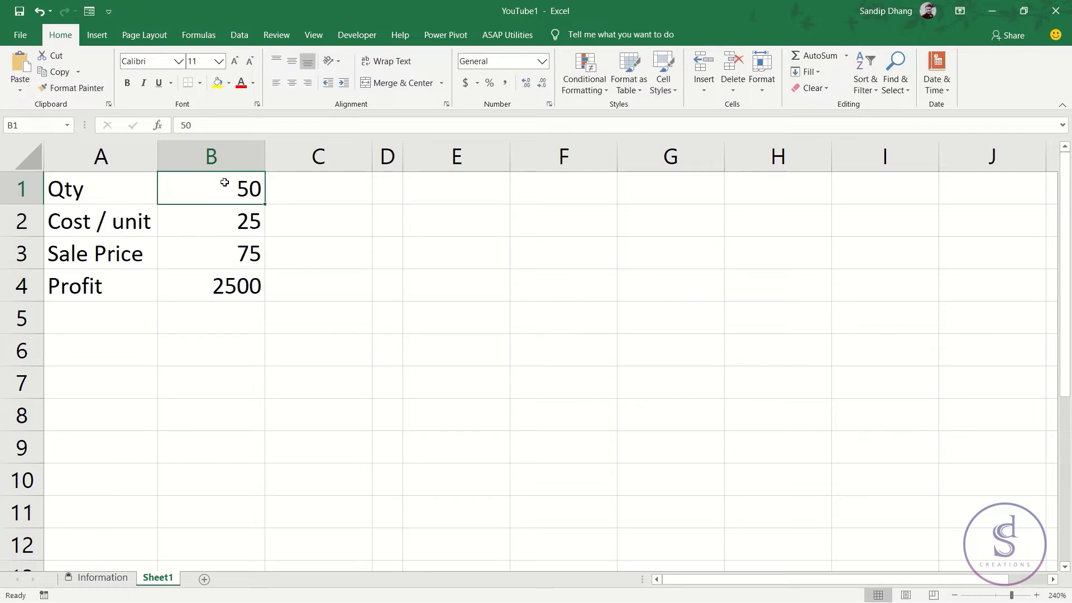
type("75")
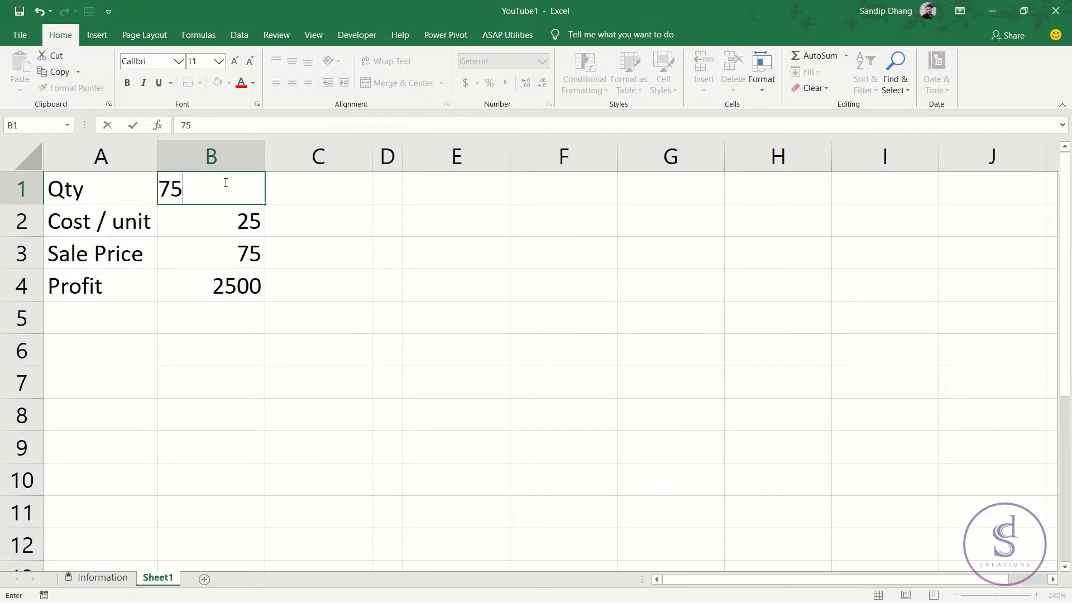
key("Return")
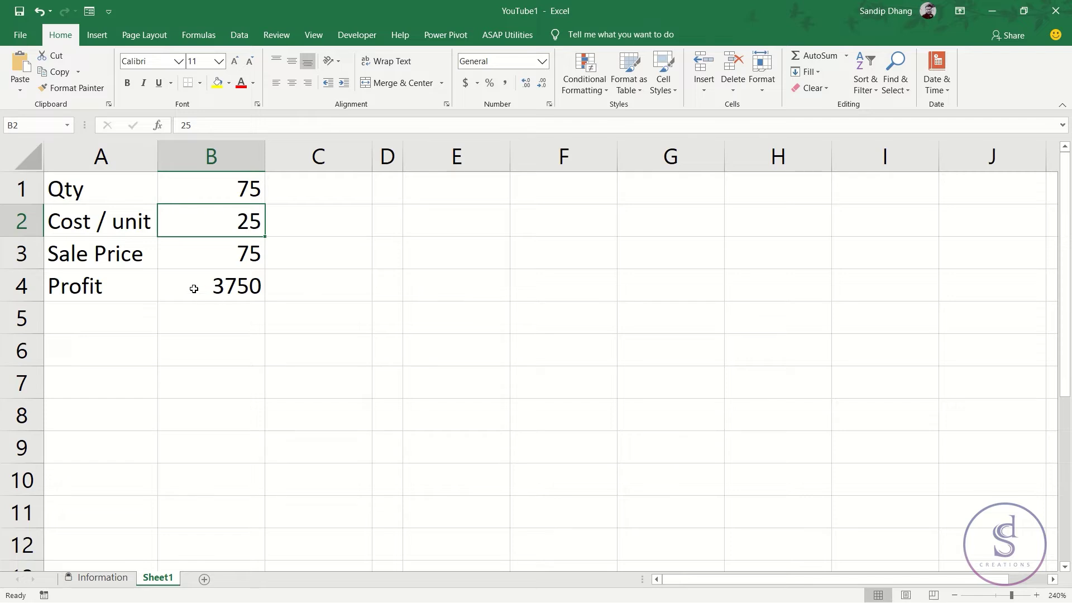
Enter 5000 in cell B6, below the Profit row
left_click(234, 358)
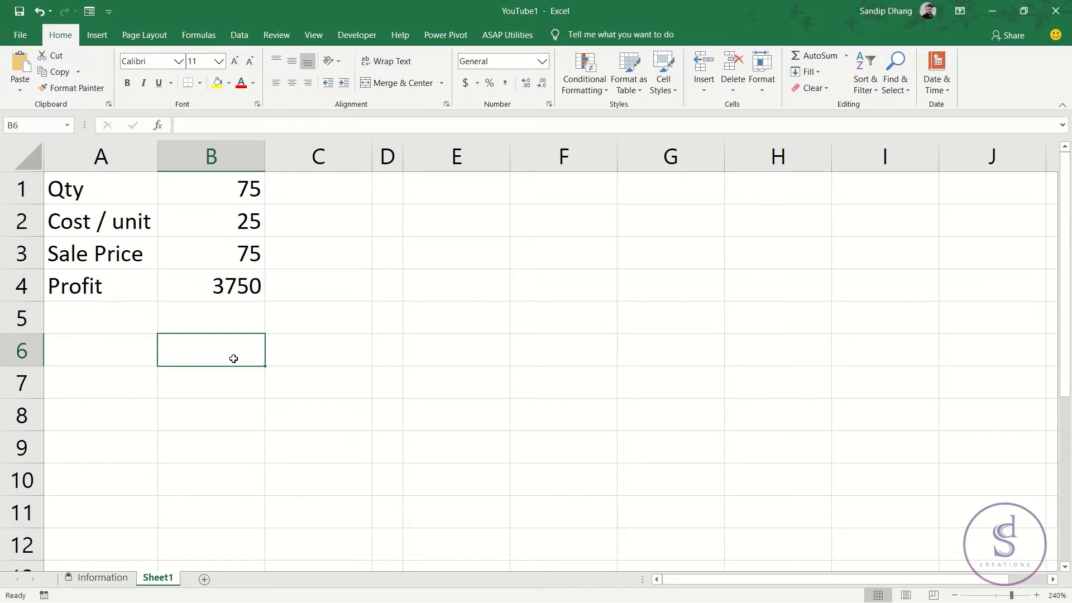
type("5000")
key("Return")
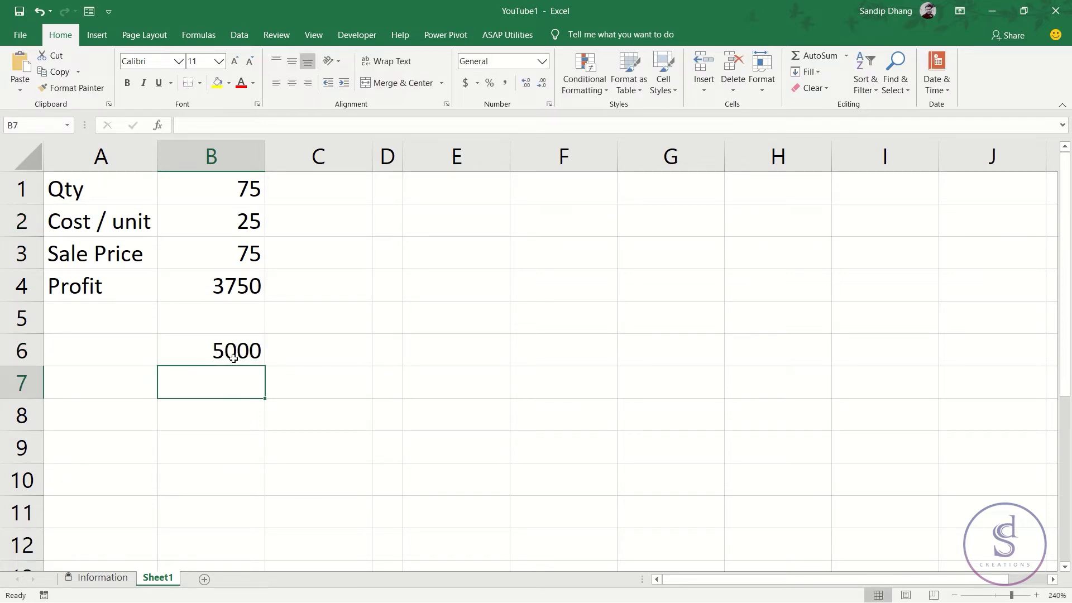
Compare the Profit and Qty cells with the number in B6, and clear B6
left_click(232, 288)
left_click(235, 346)
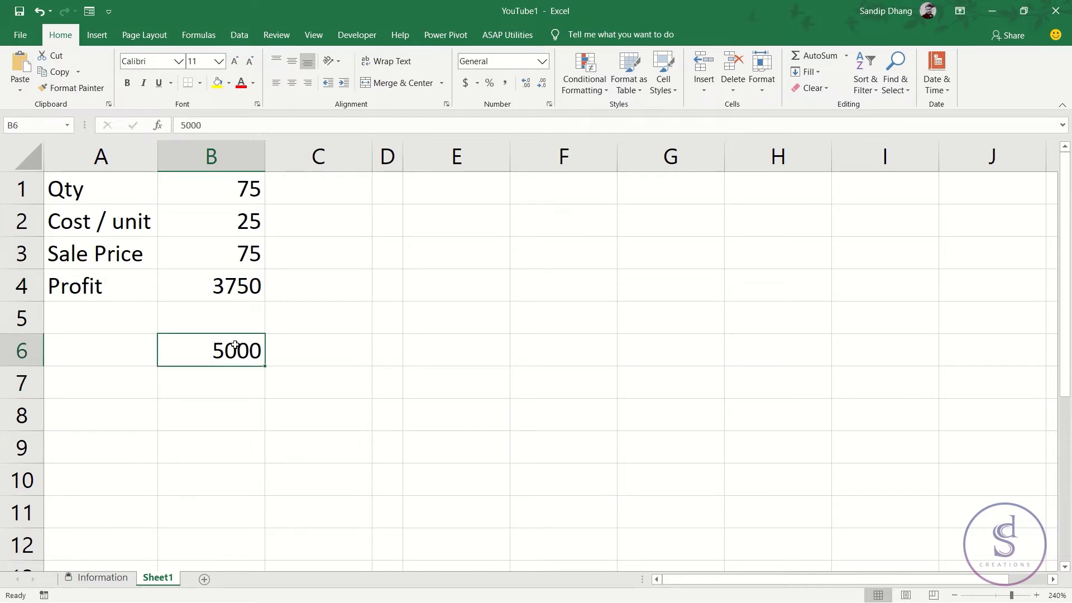
left_click(231, 284)
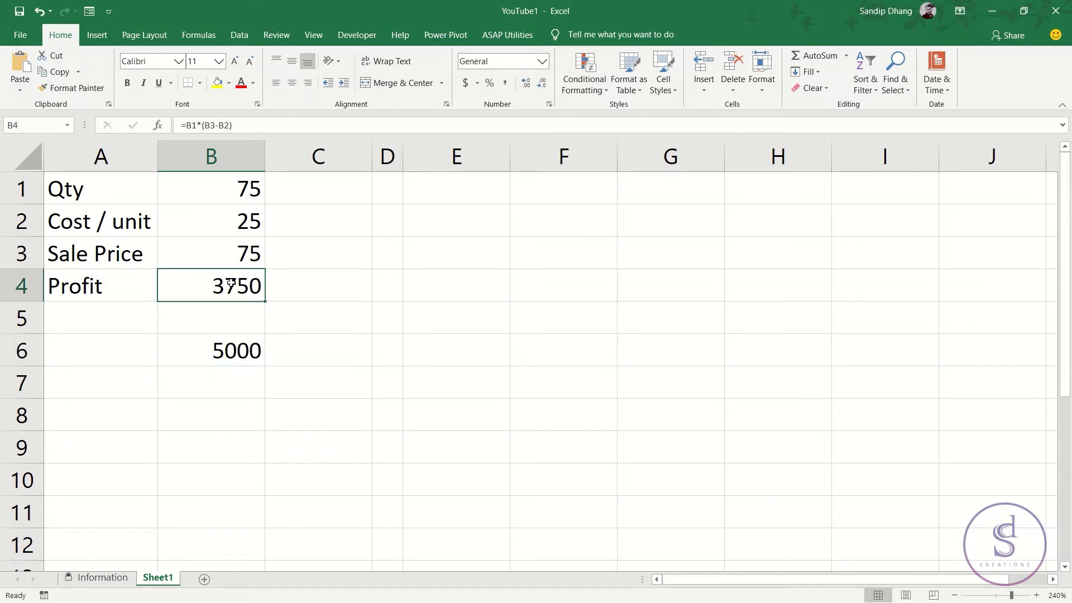
left_click(251, 184)
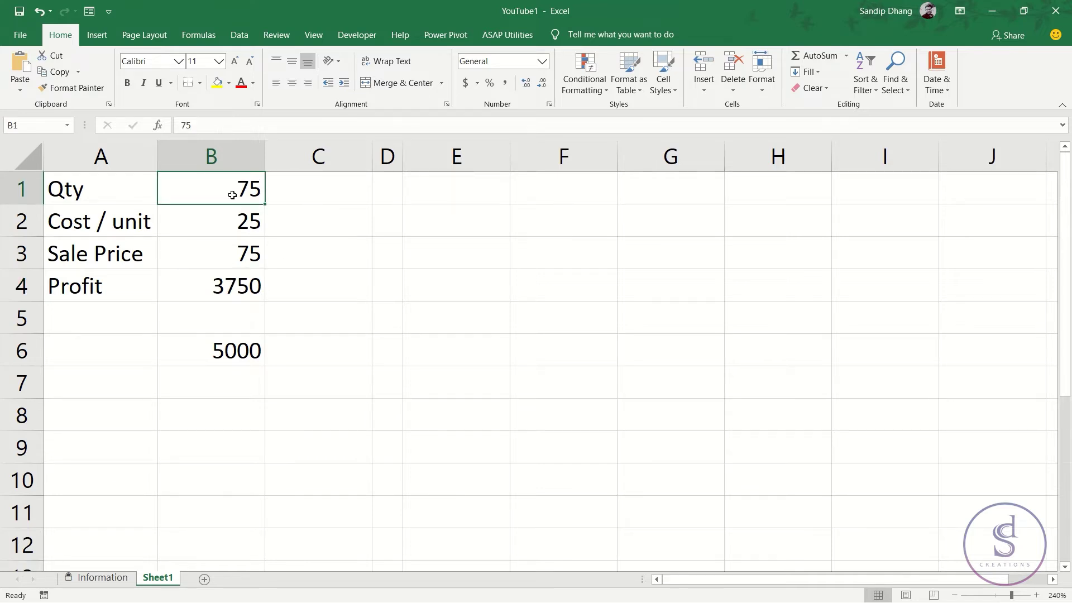
left_click(241, 285)
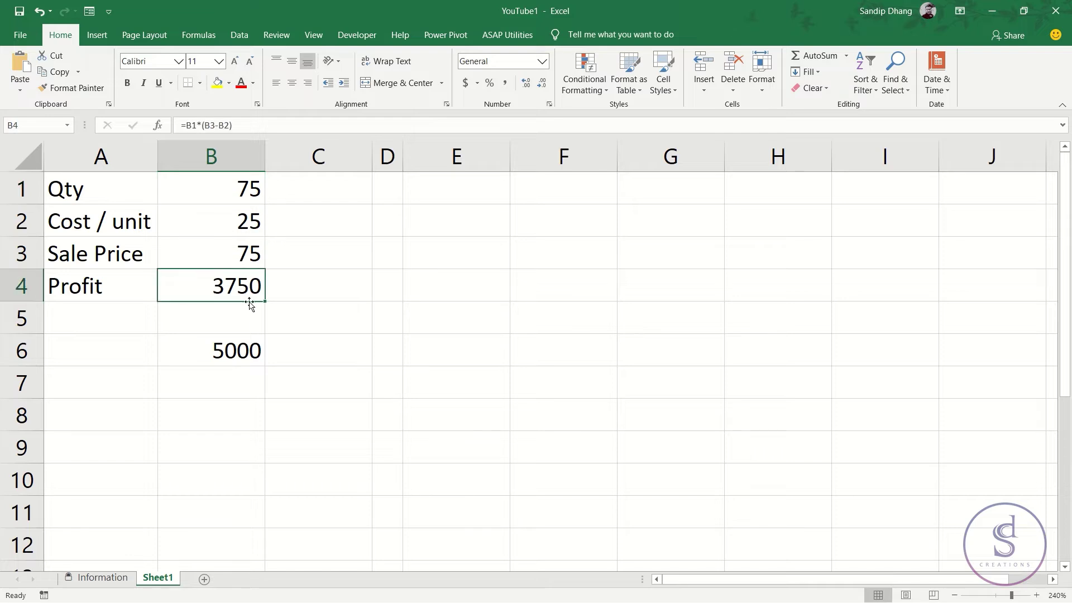
left_click(252, 349)
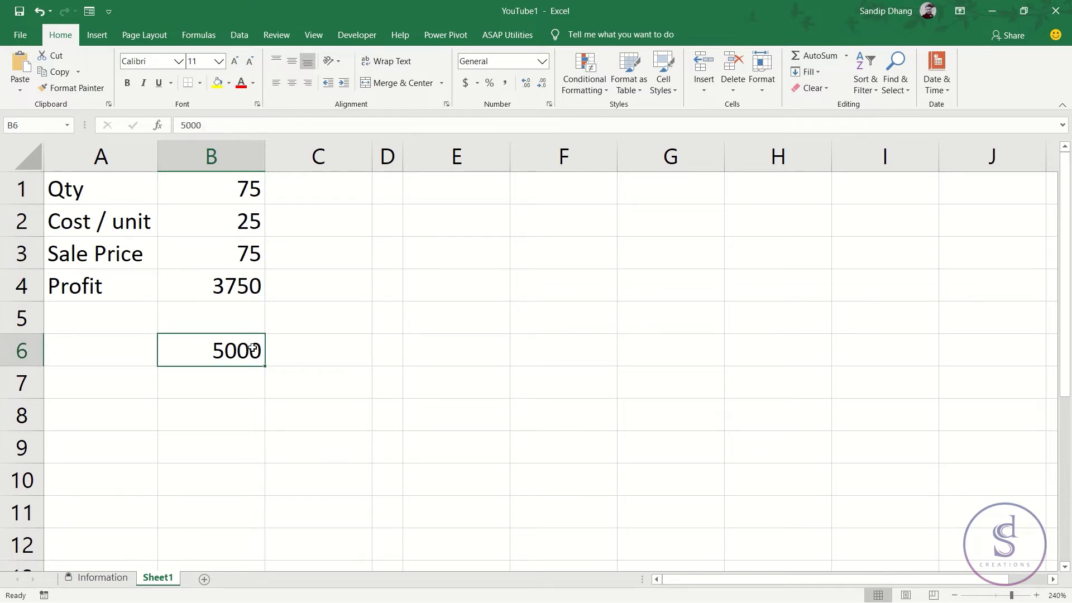
key("Delete")
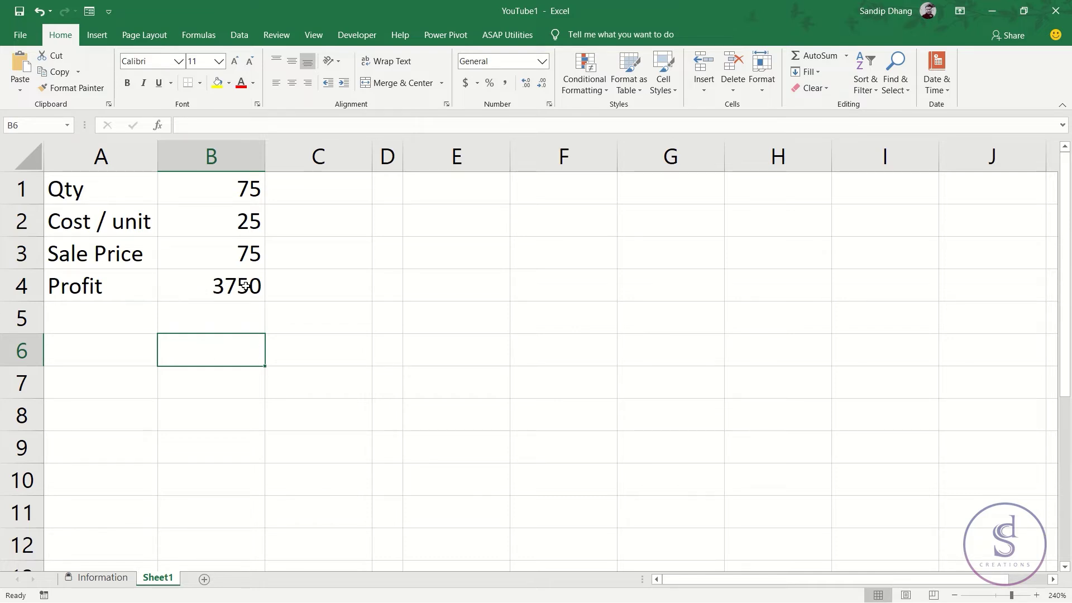
Start a numbered list beside the data with 1 in D2 and "Background Formula" in E2
left_click(387, 223)
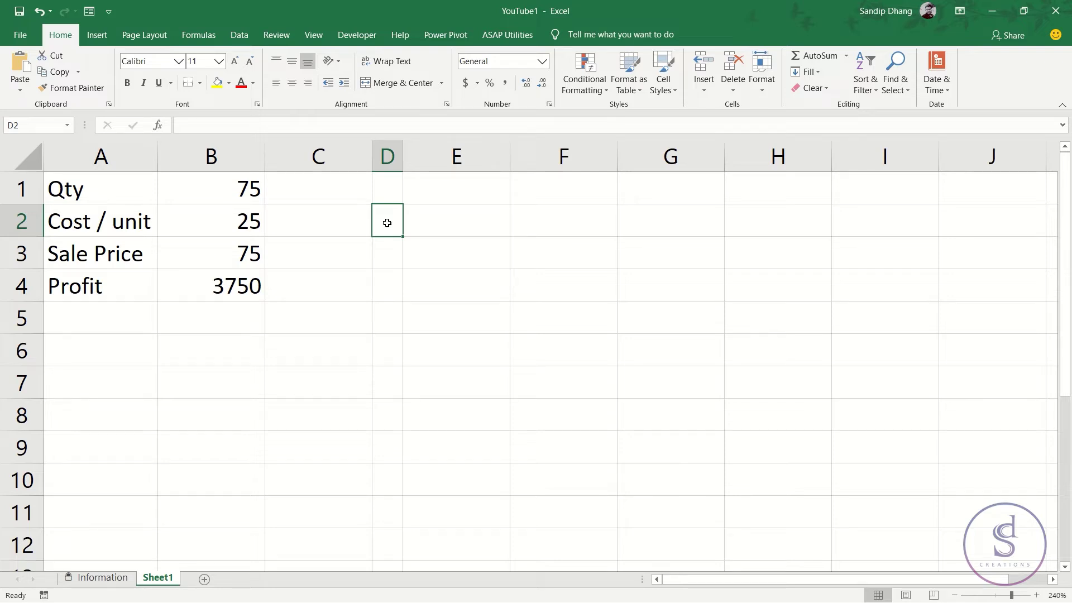
type("1.")
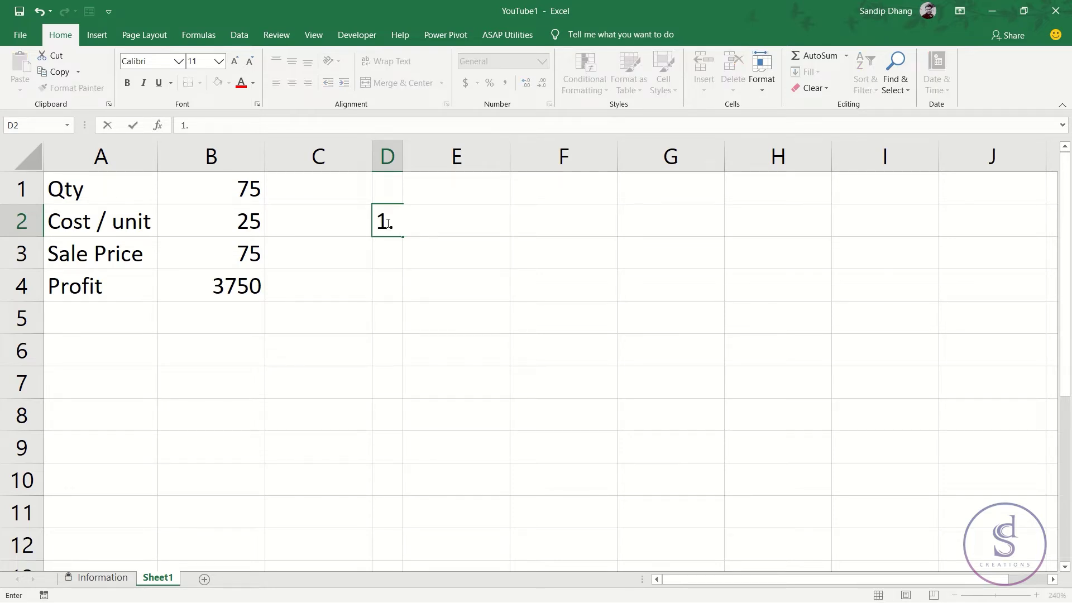
key("Tab")
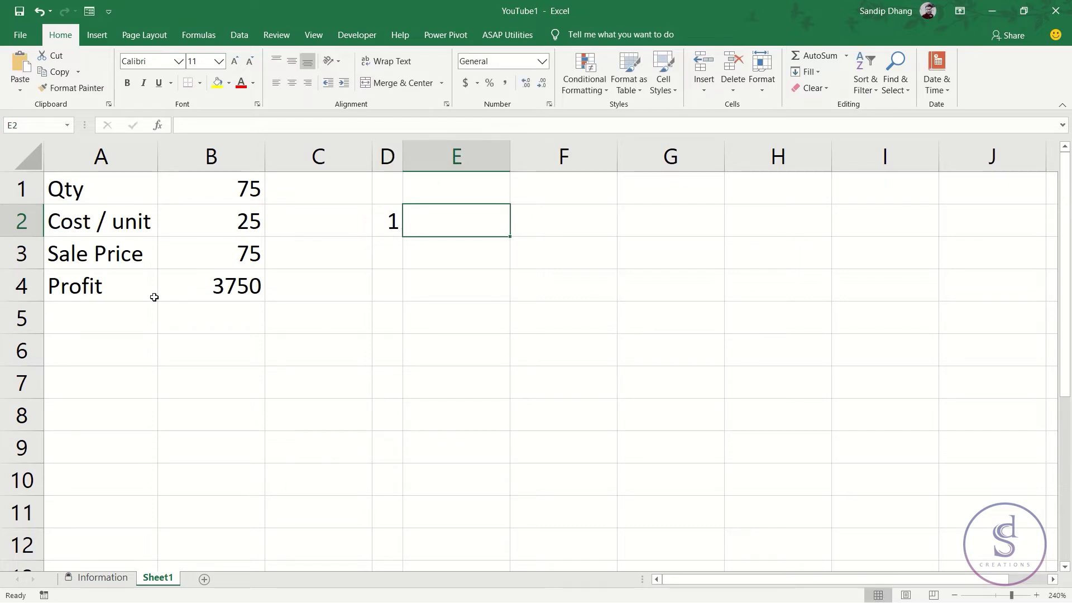
left_click(226, 283)
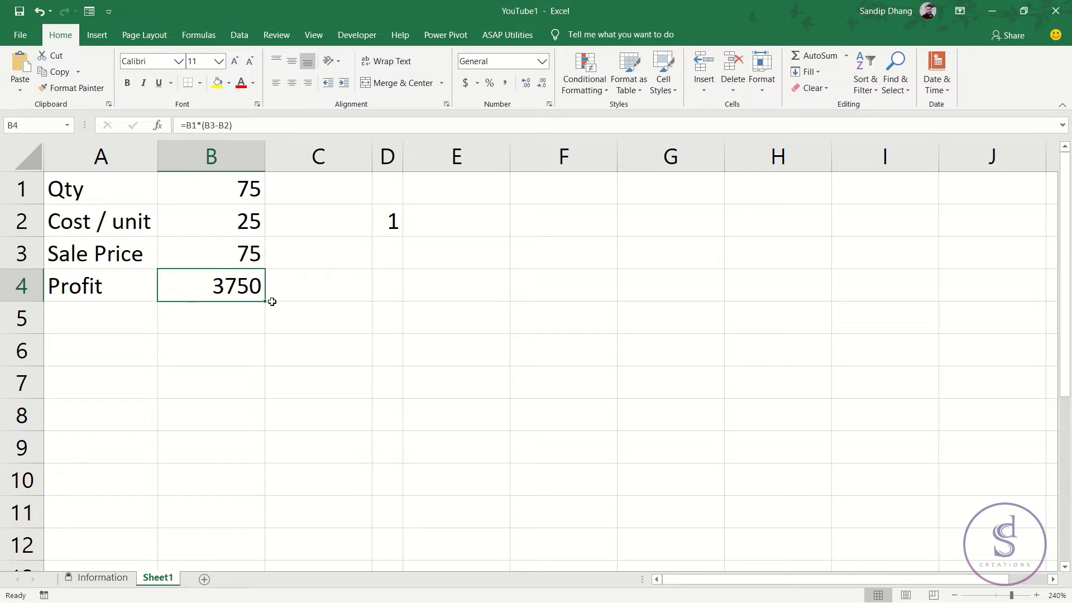
left_click(467, 210)
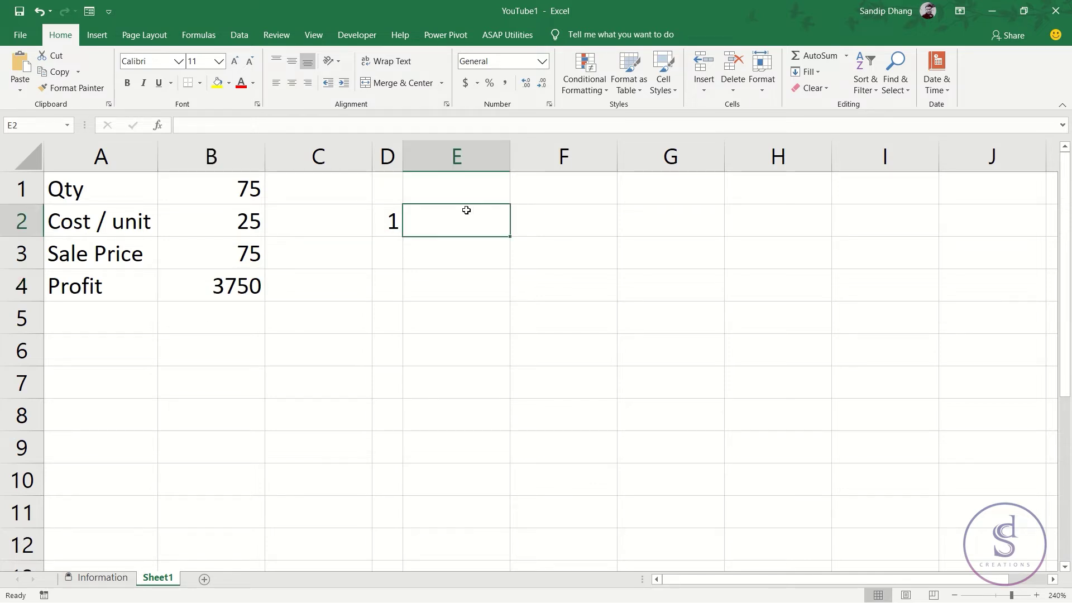
type("Bac")
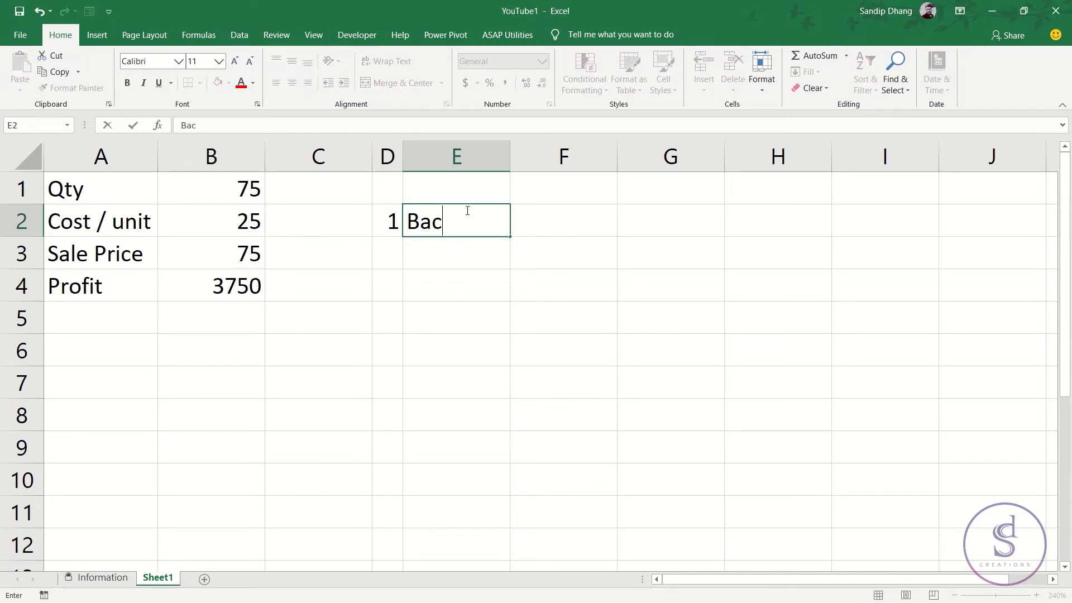
type("kground ")
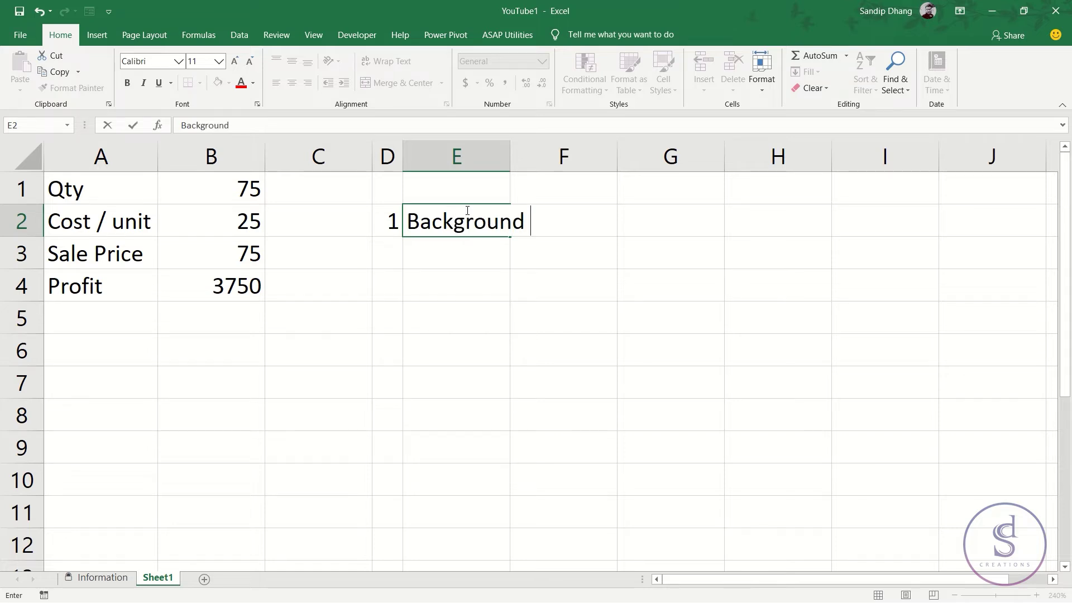
type("Formula")
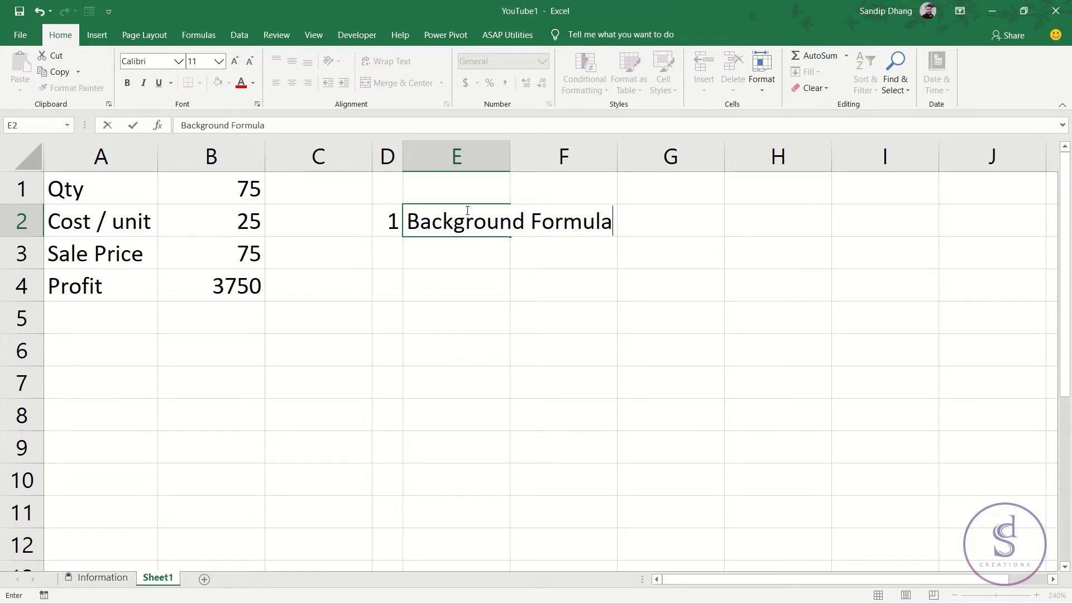
key("Return")
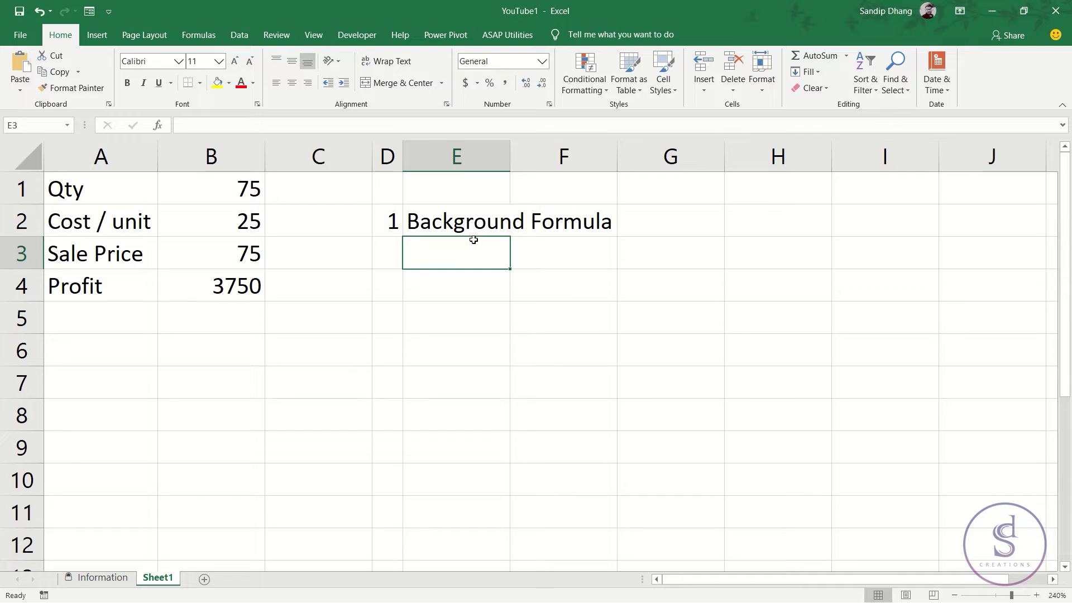
Enter the constant 3750 in C4 next to the Profit formula and compare it with B4
left_click(237, 288)
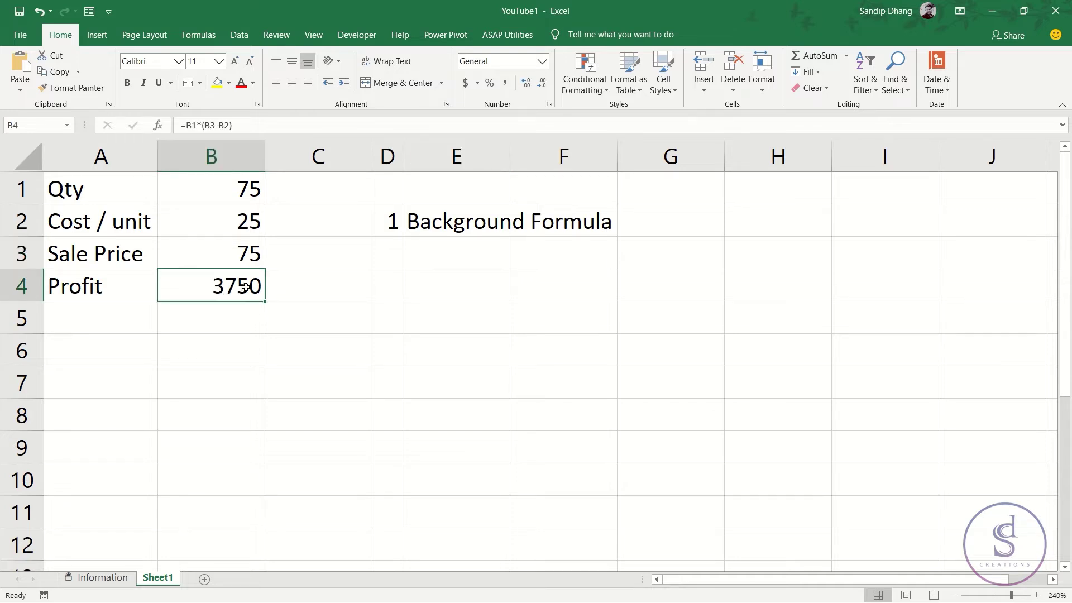
left_click(309, 287)
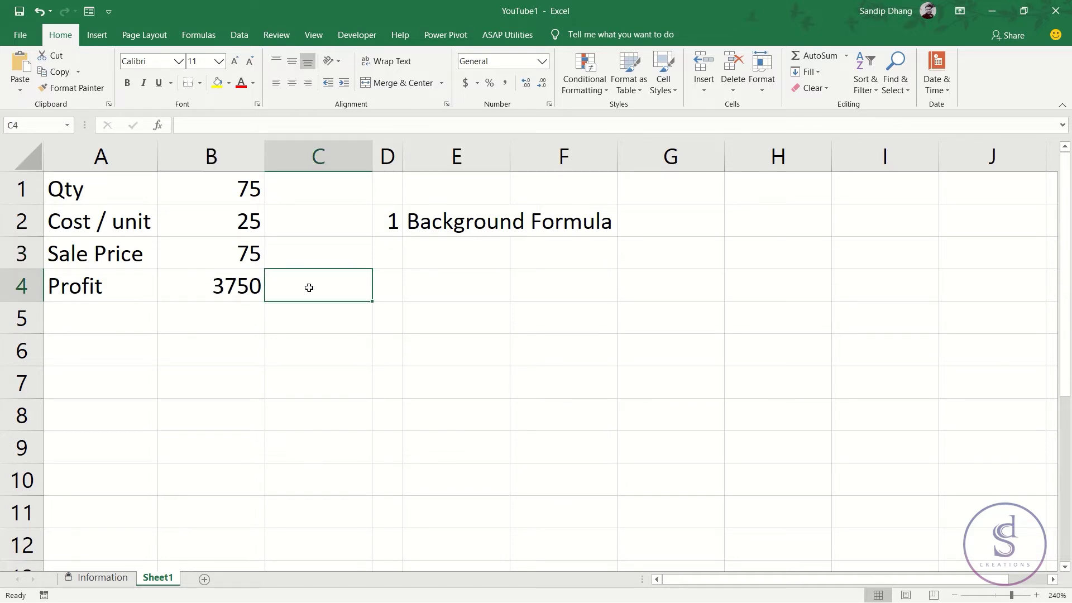
type("3750")
key("Return")
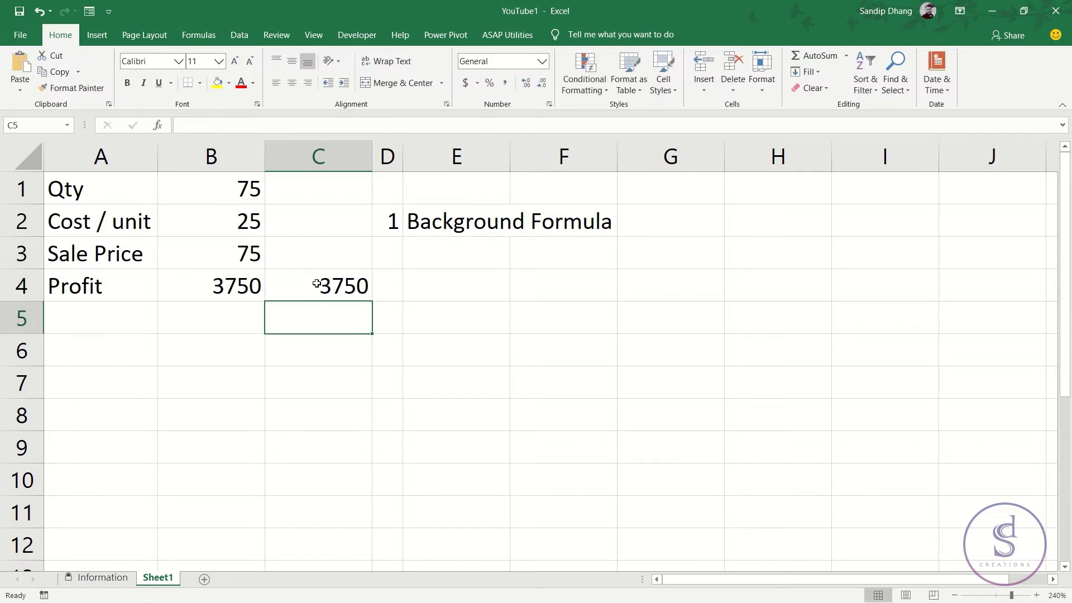
left_click(247, 282)
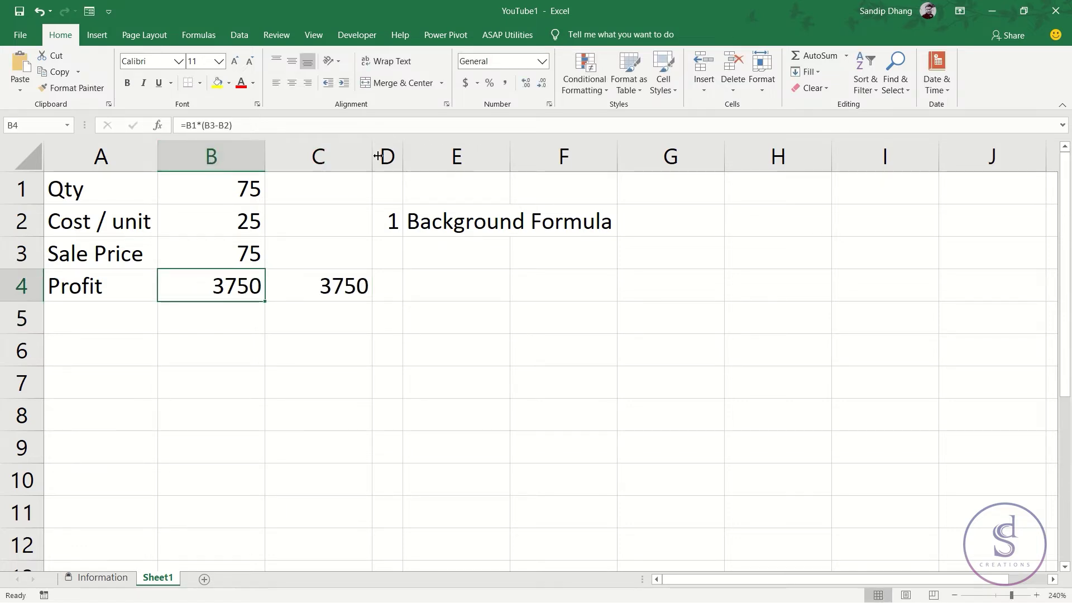
Add list item 2 with "Link" in D3 and E3, and clear the constant in C4
left_click(387, 251)
type("2")
key("Tab")
type("Link")
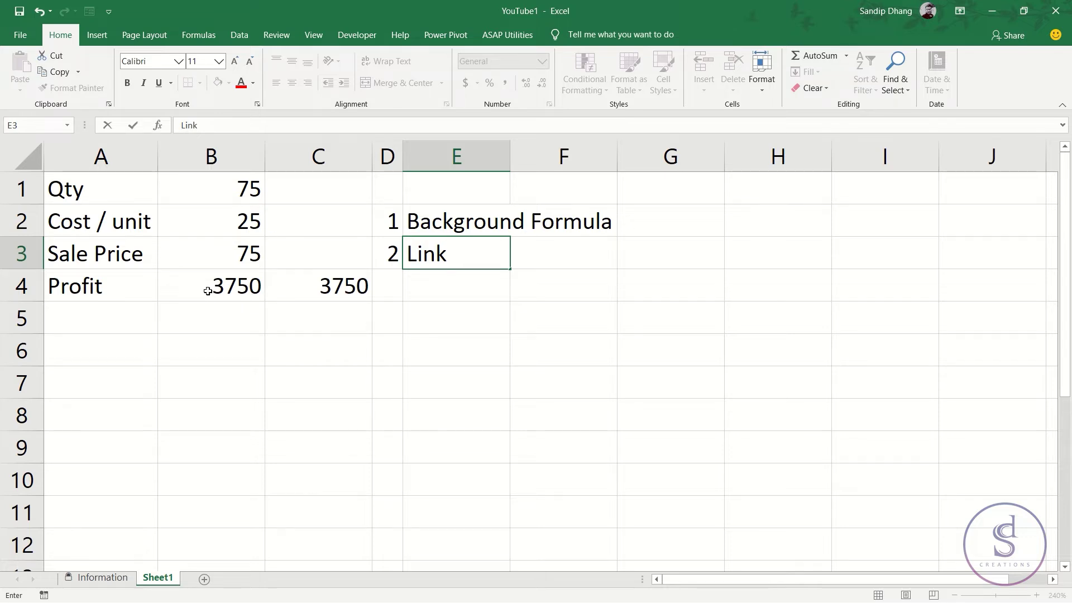
left_click(524, 250)
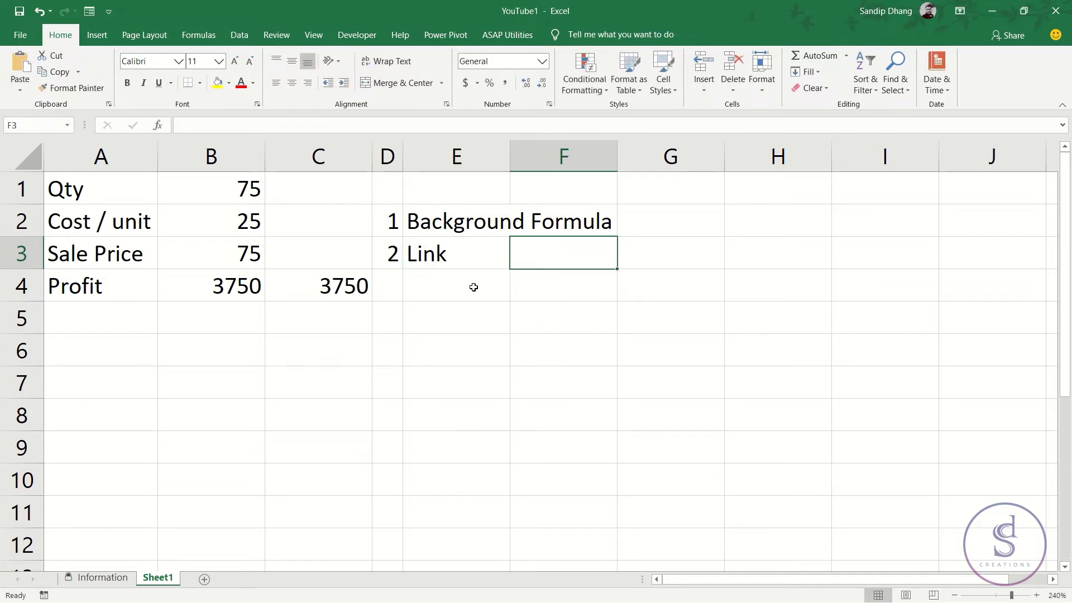
left_click(350, 282)
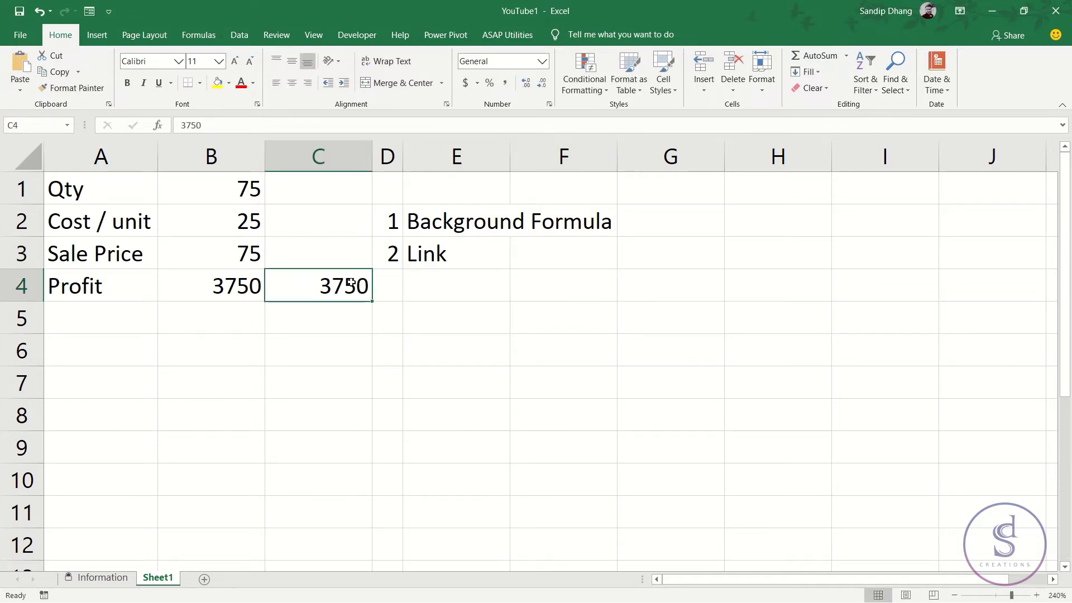
key("Delete")
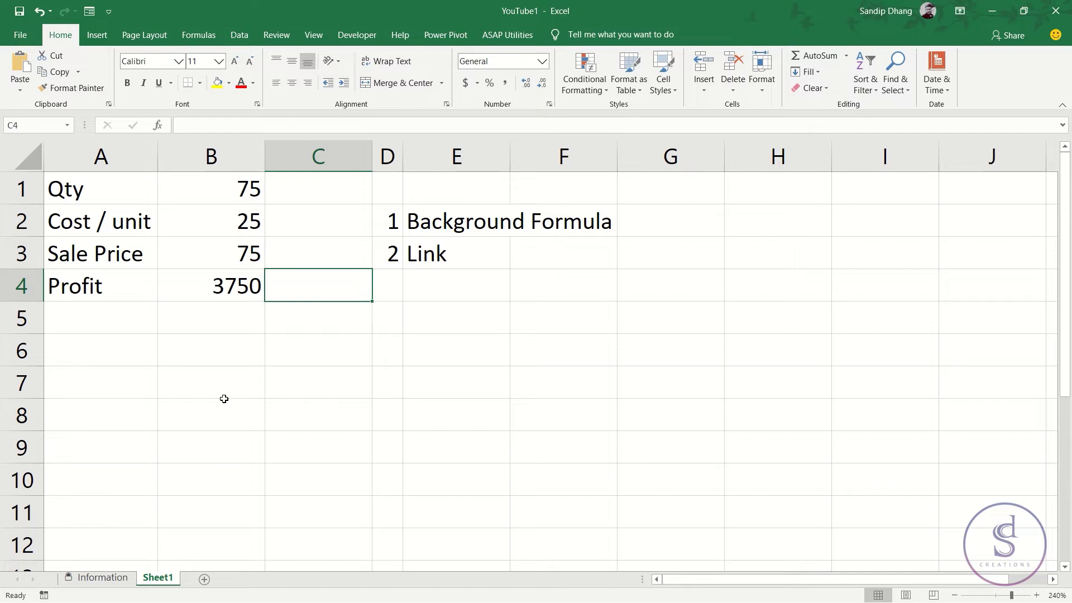
Enter 10 in F5 and 20 in G5, and add them in F7 with the formula =F5+G5
left_click(581, 325)
type("10")
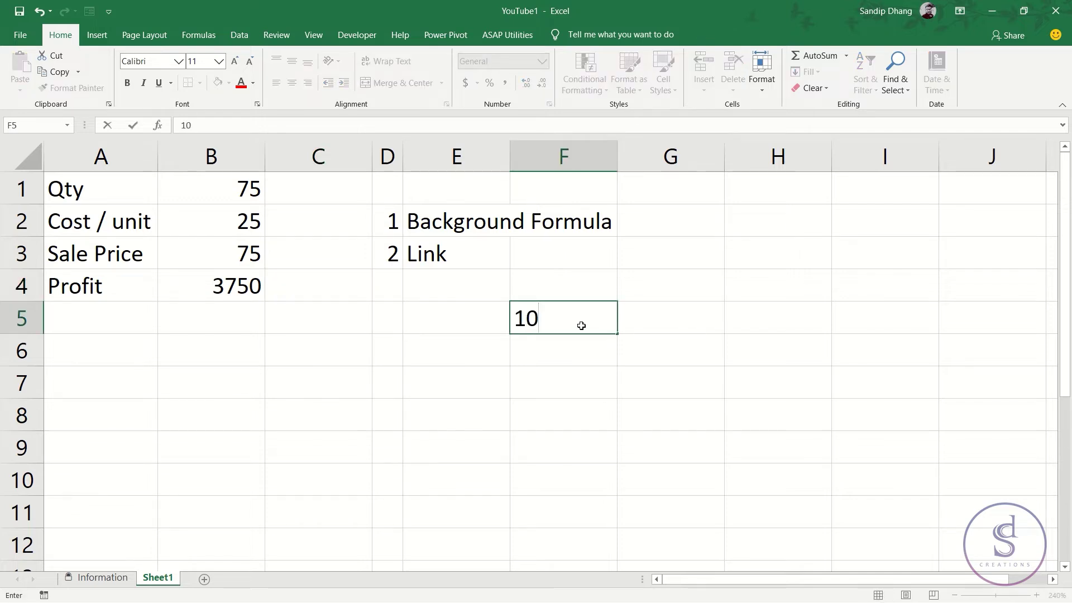
key("Tab")
type("20")
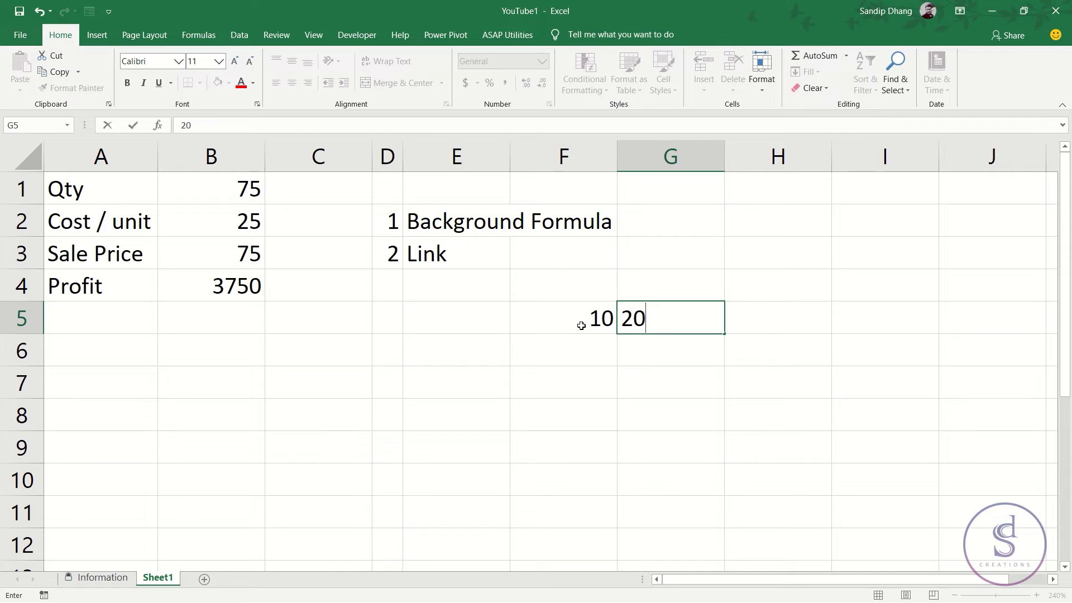
left_click(598, 389)
type("=")
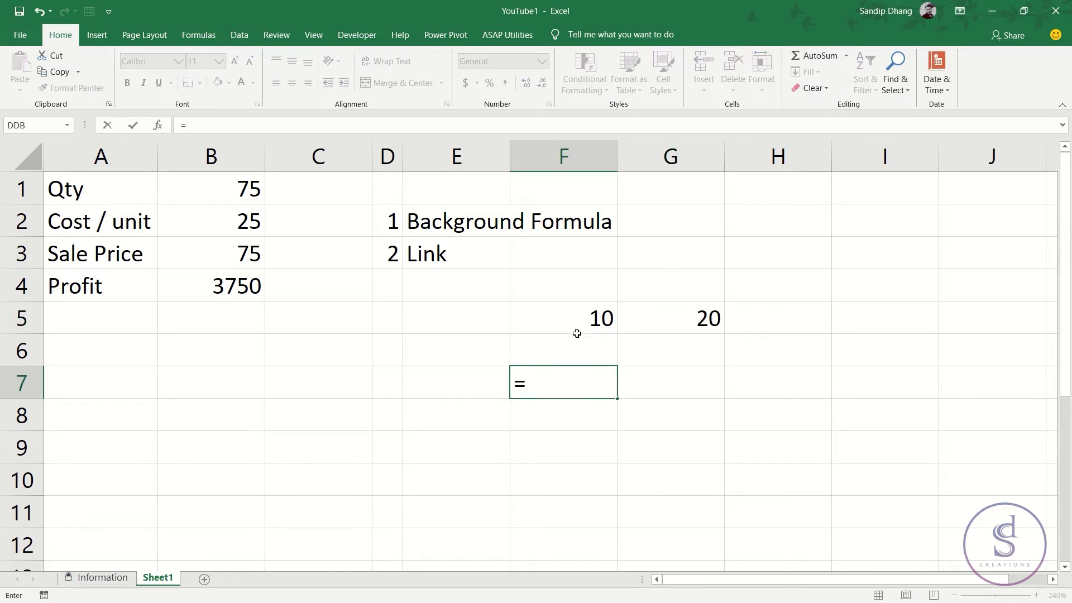
left_click(574, 316)
type("+")
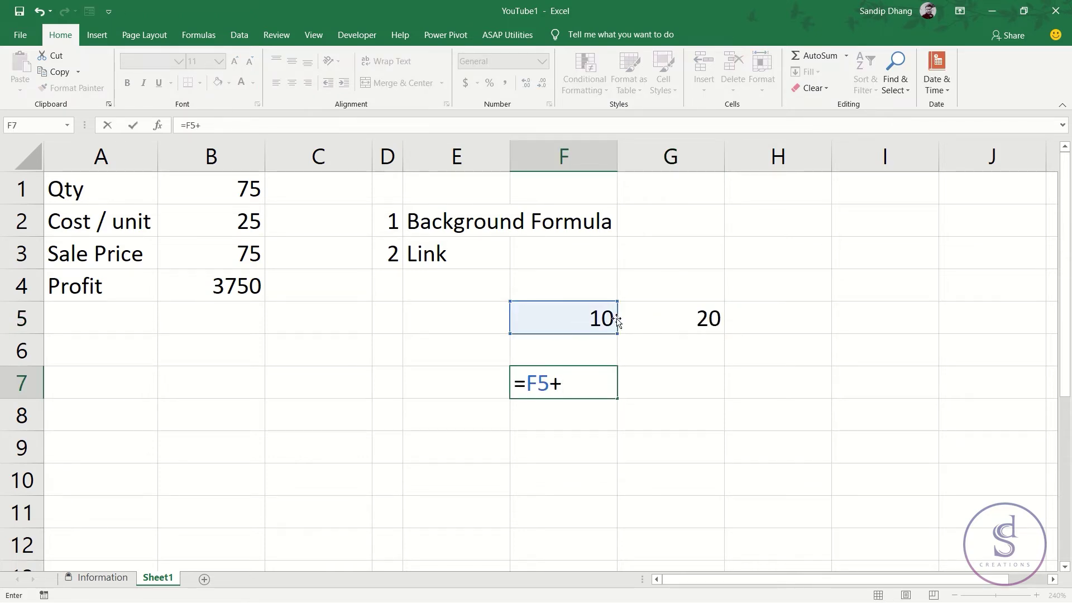
left_click(639, 318)
key("Return")
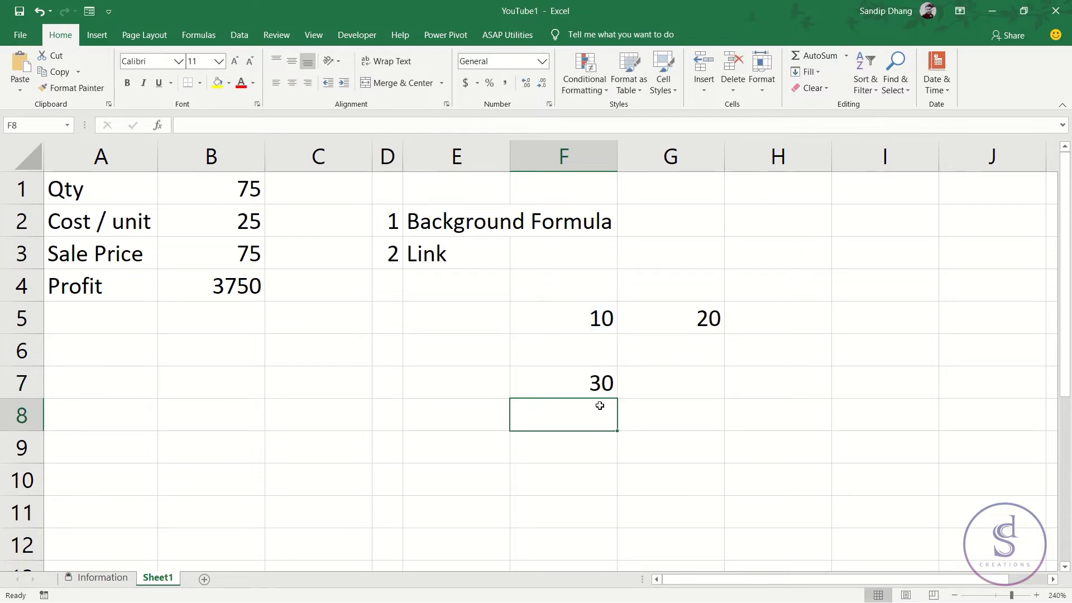
Enter the formula =F7*3 in I7 to build on the sum in F7
left_click(878, 381)
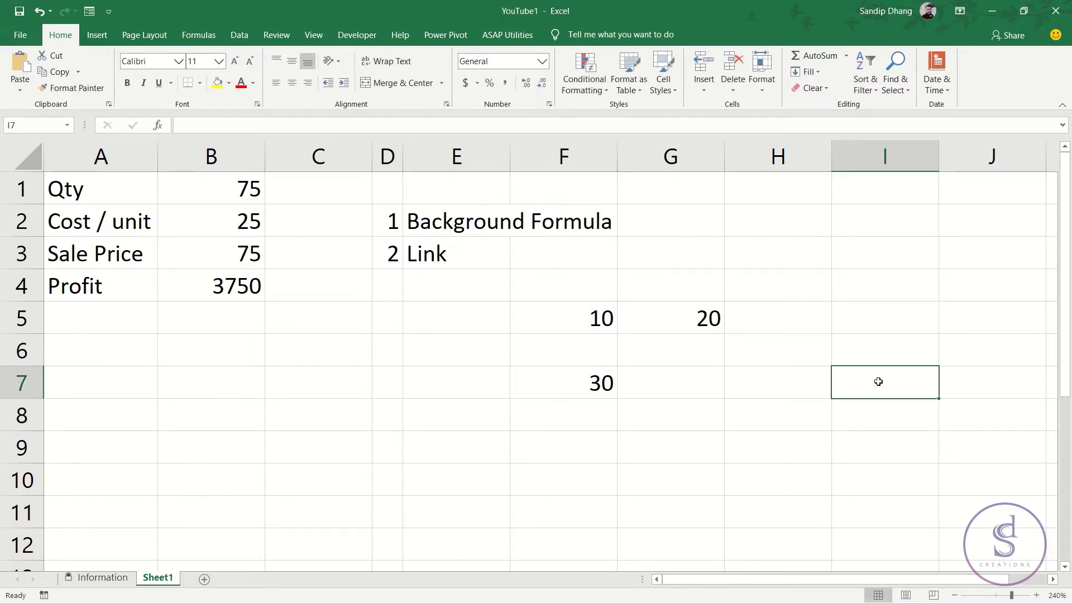
type("=")
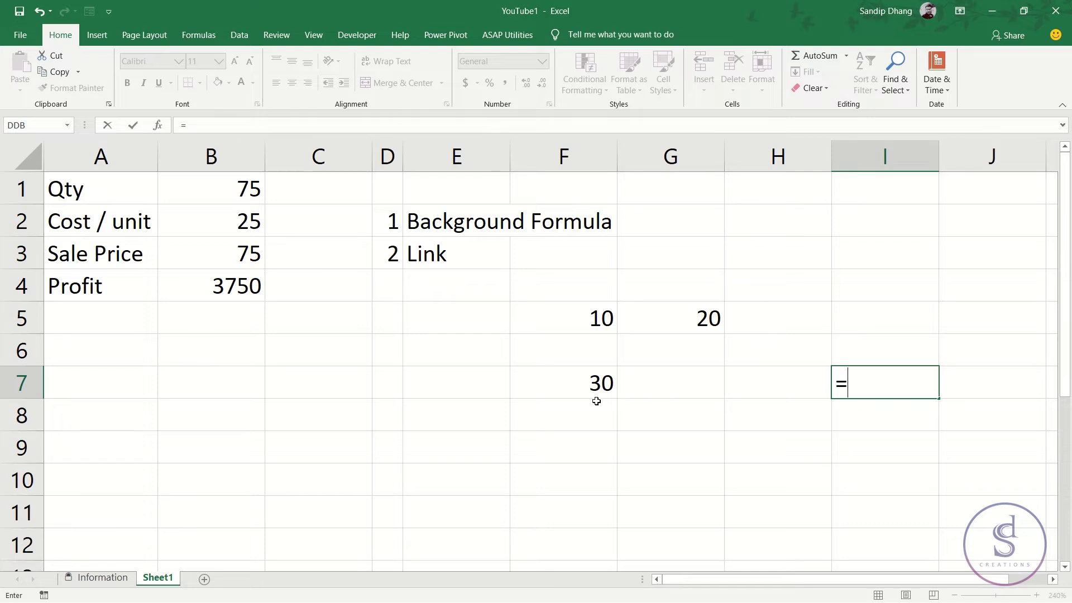
left_click(583, 387)
type("*3")
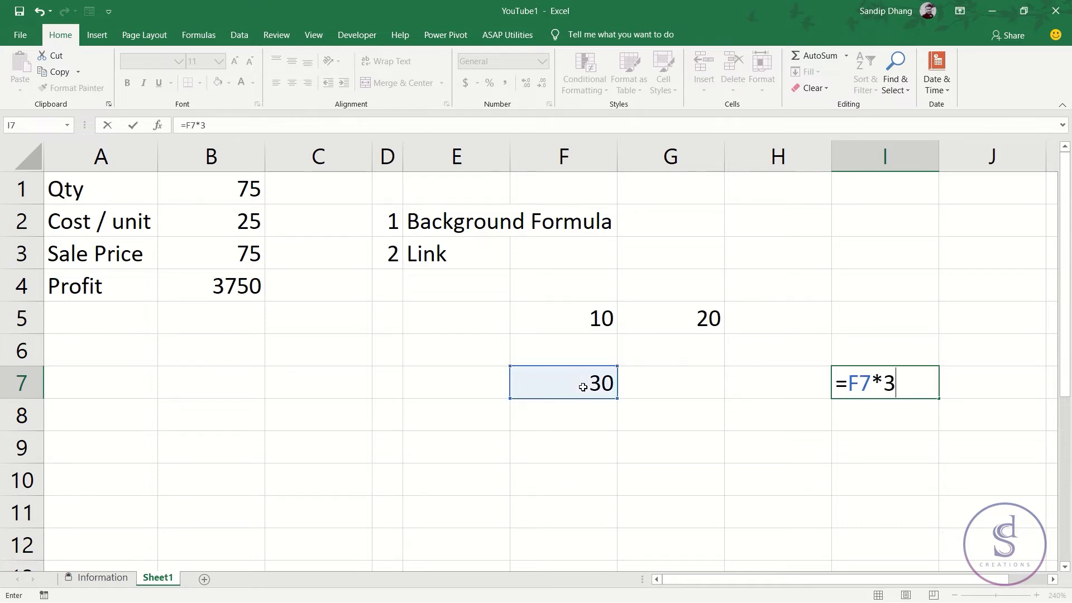
key("Return")
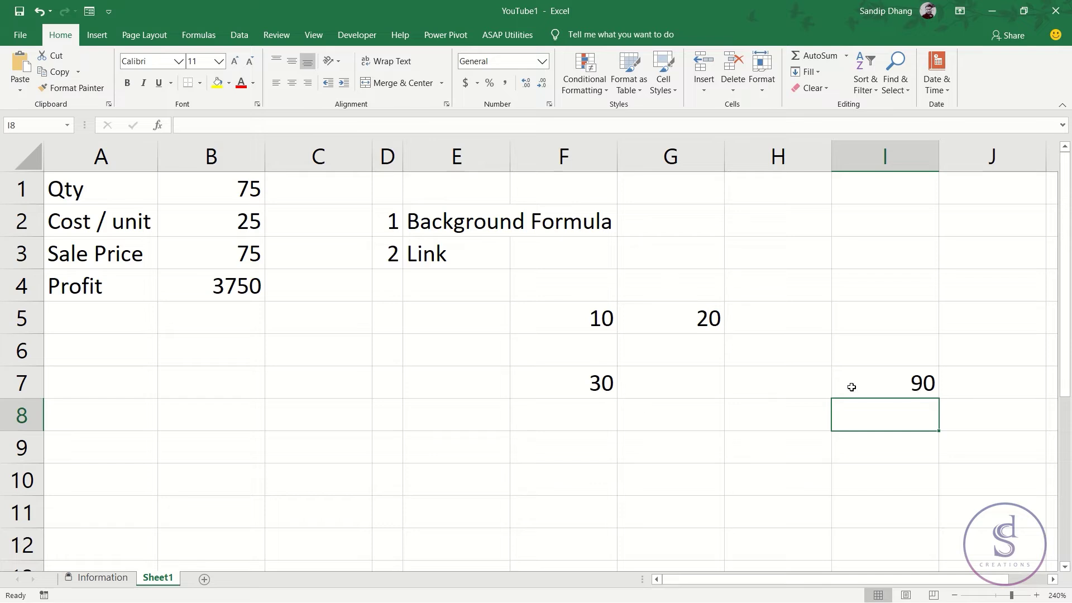
Examine how the formulas in F7 and I7 link back to the input cells F5 and G5
left_click(601, 317)
left_click_drag(608, 317, 680, 314)
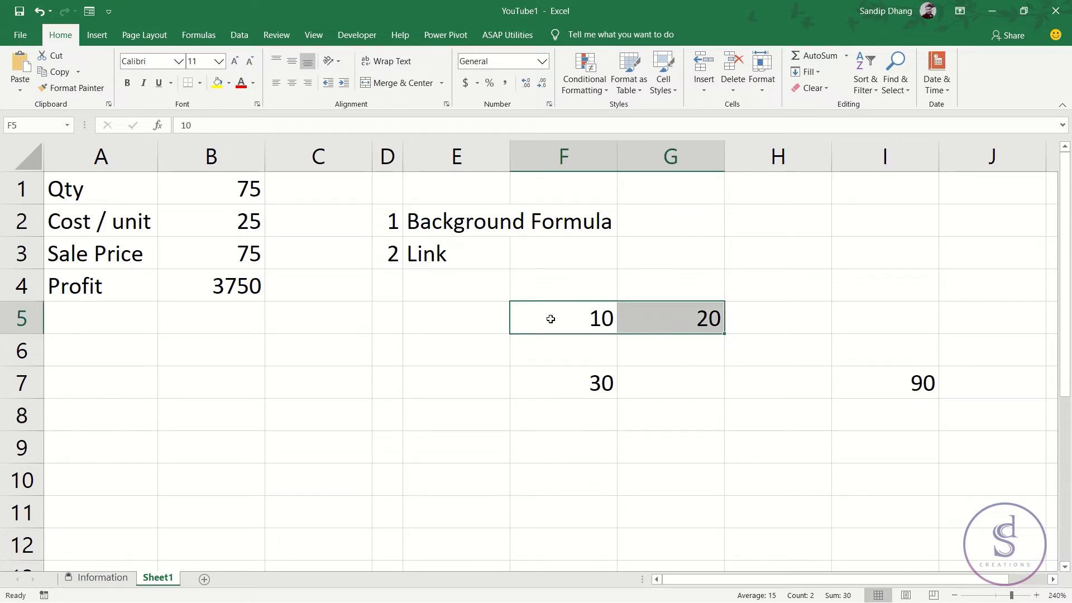
left_click(597, 379)
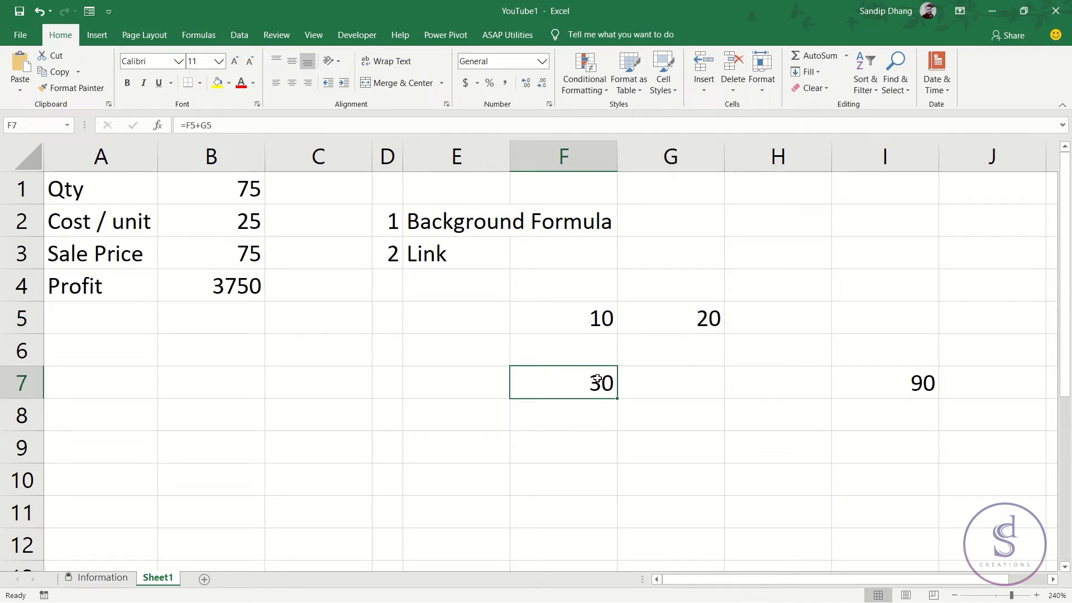
double_click(596, 378)
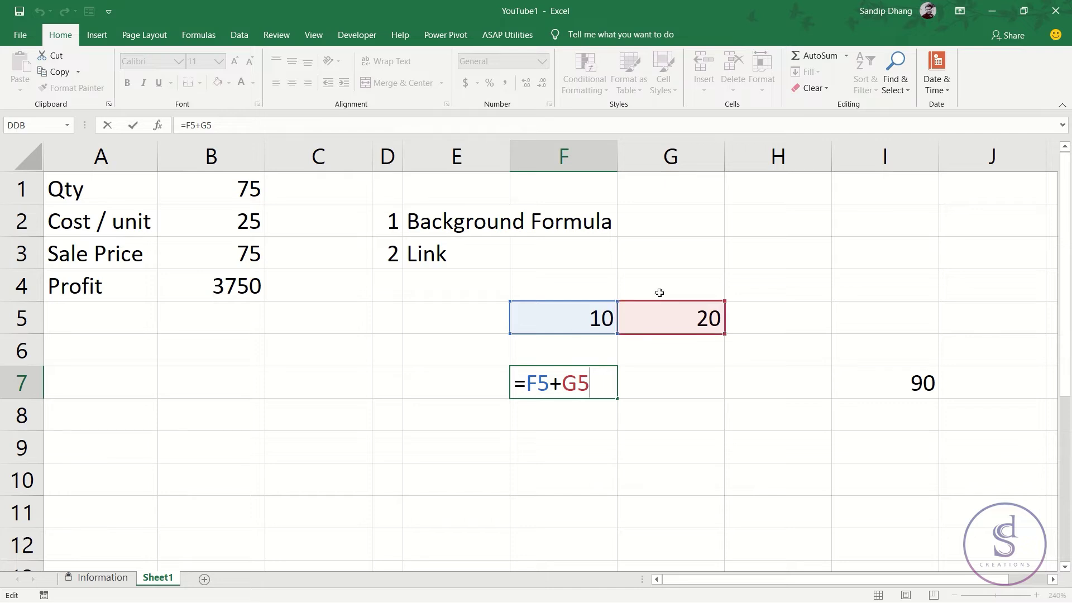
key("Escape")
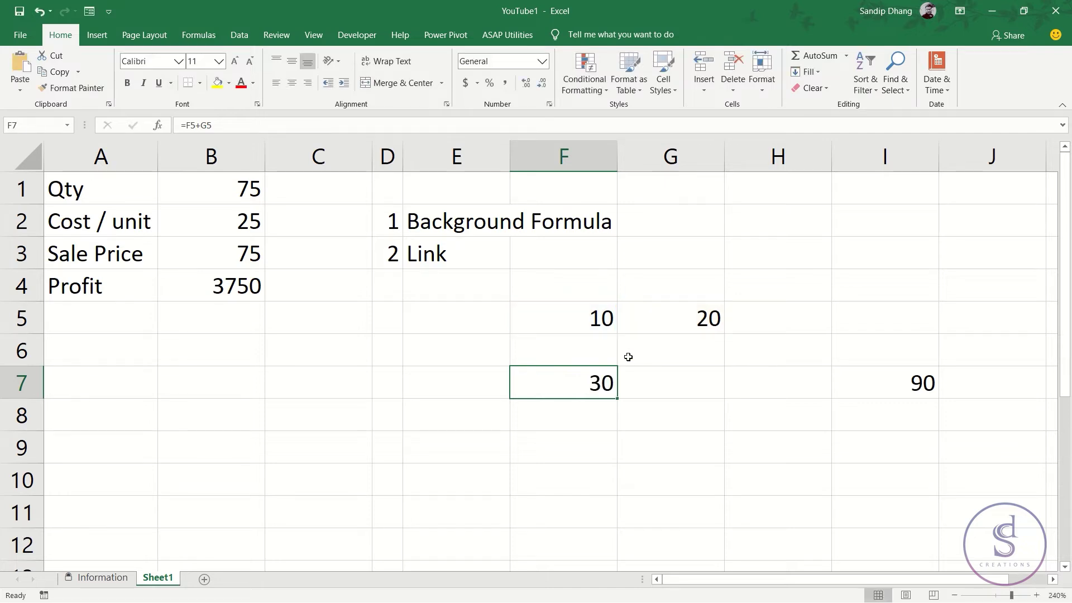
double_click(888, 386)
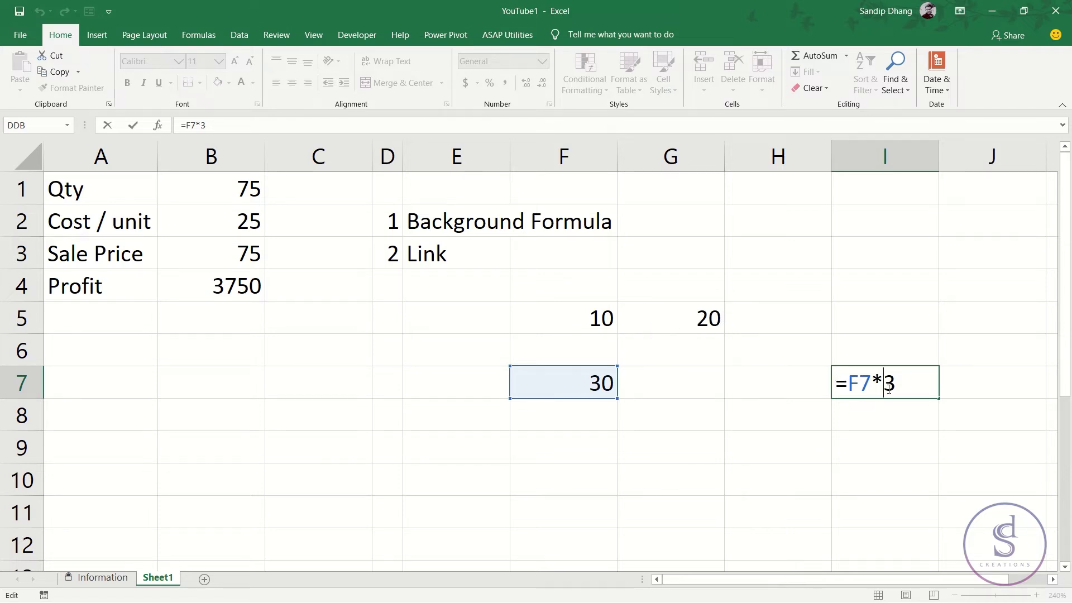
key("Escape")
left_click(607, 385)
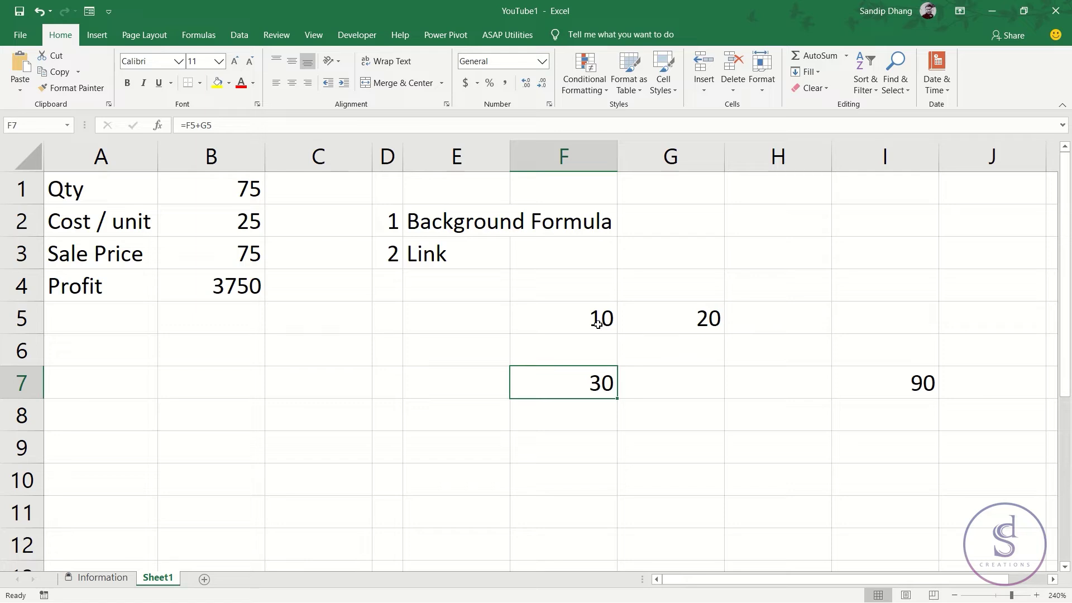
left_click_drag(590, 323, 707, 319)
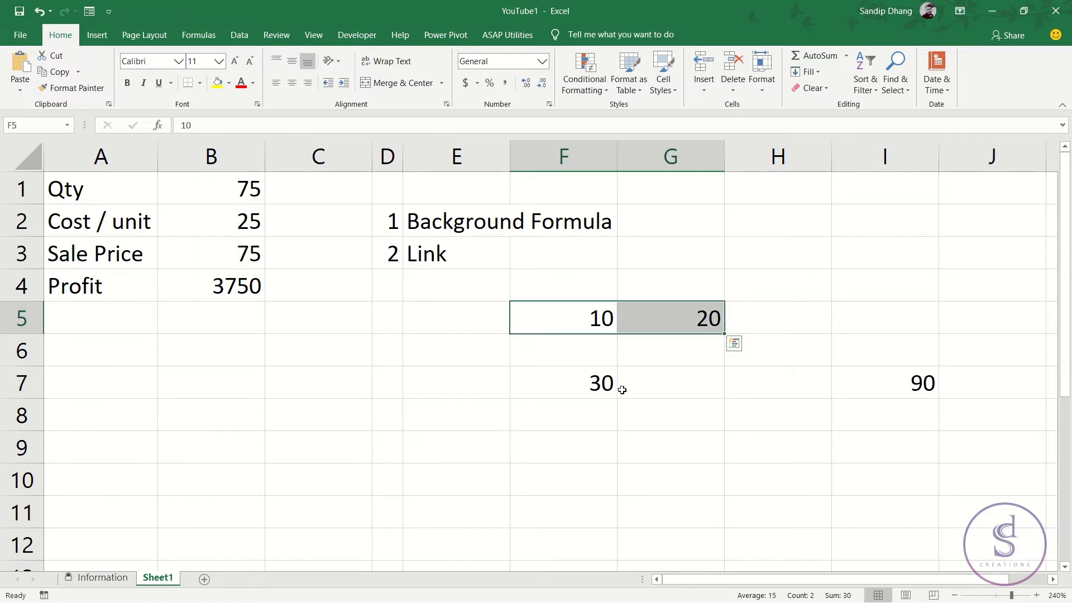
left_click(602, 384)
left_click_drag(581, 317, 686, 316)
left_click(887, 370)
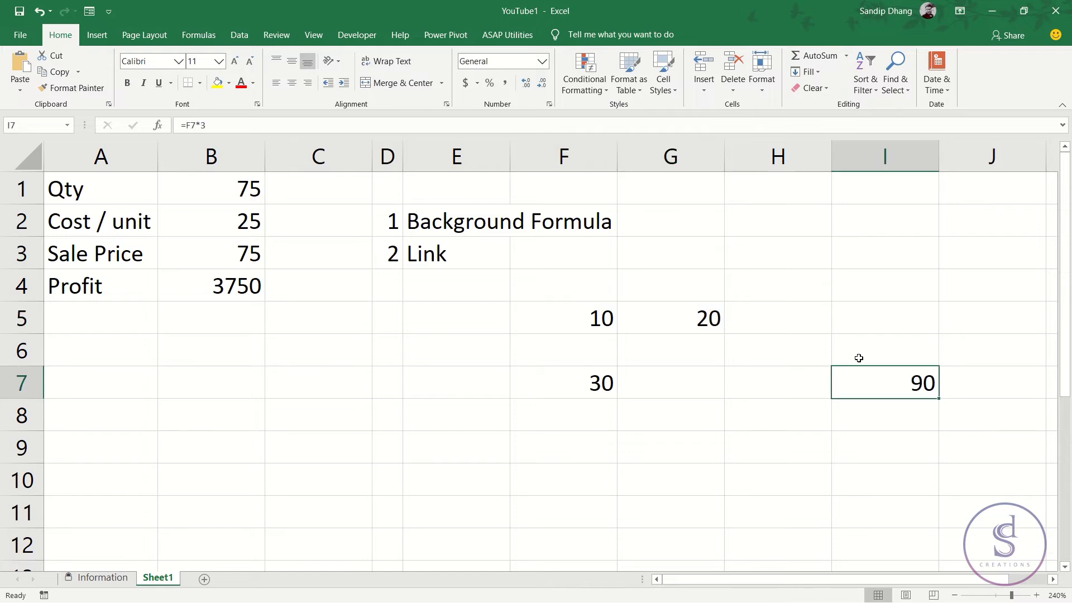
Set G5 to 50 and check the linked formula cells F7 and I7
left_click(678, 308)
type("50")
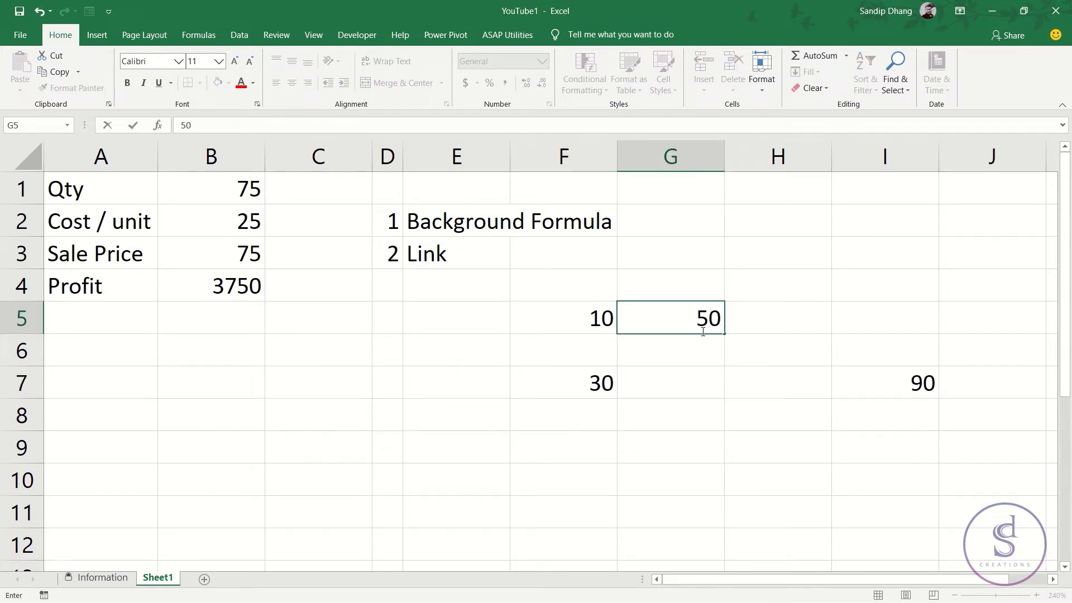
key("Return")
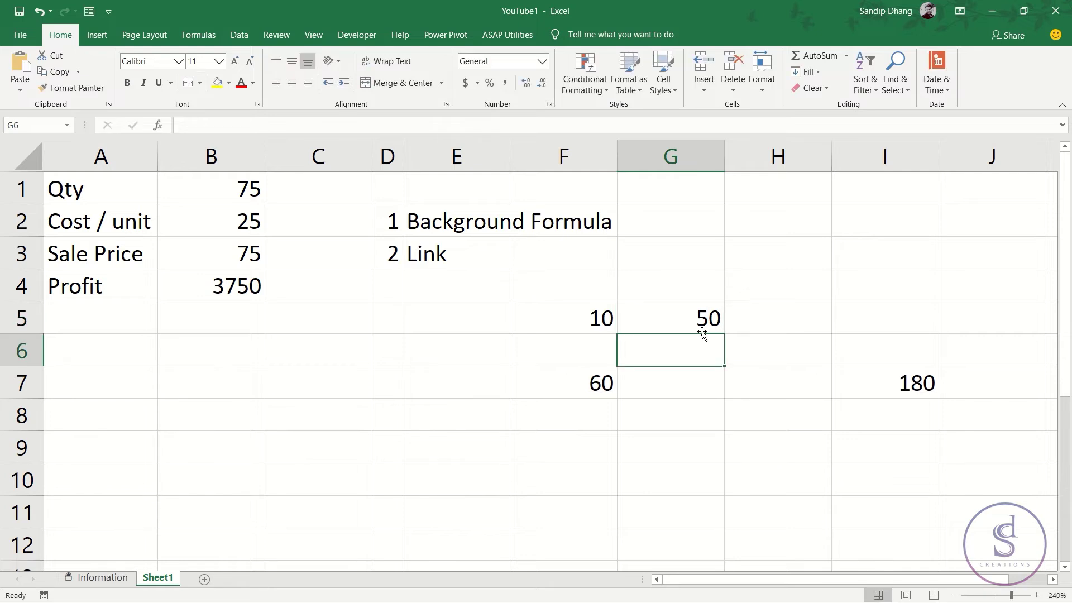
left_click(594, 381)
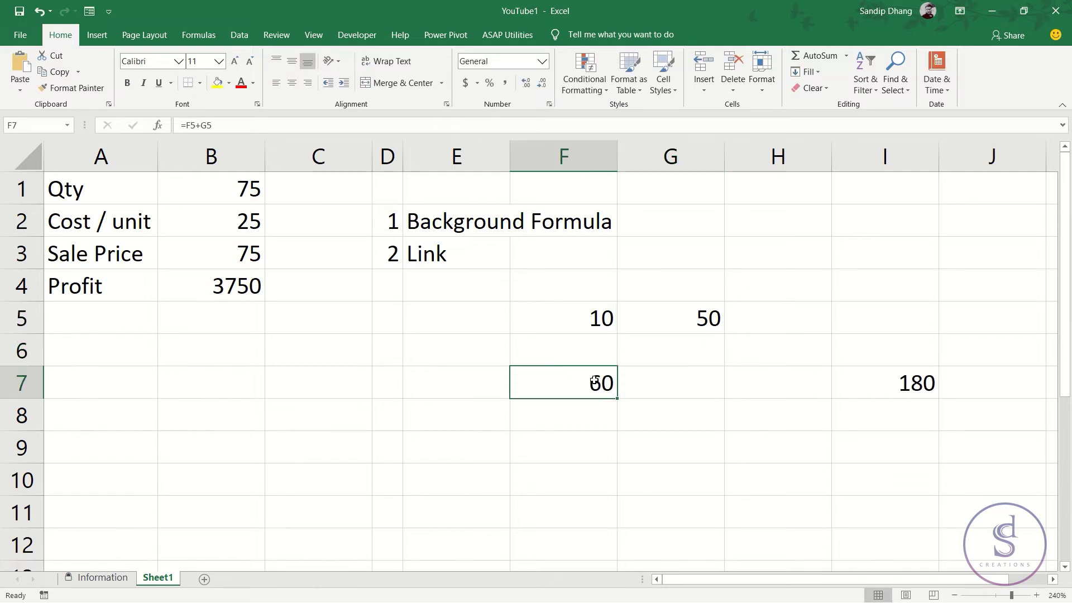
left_click(881, 392)
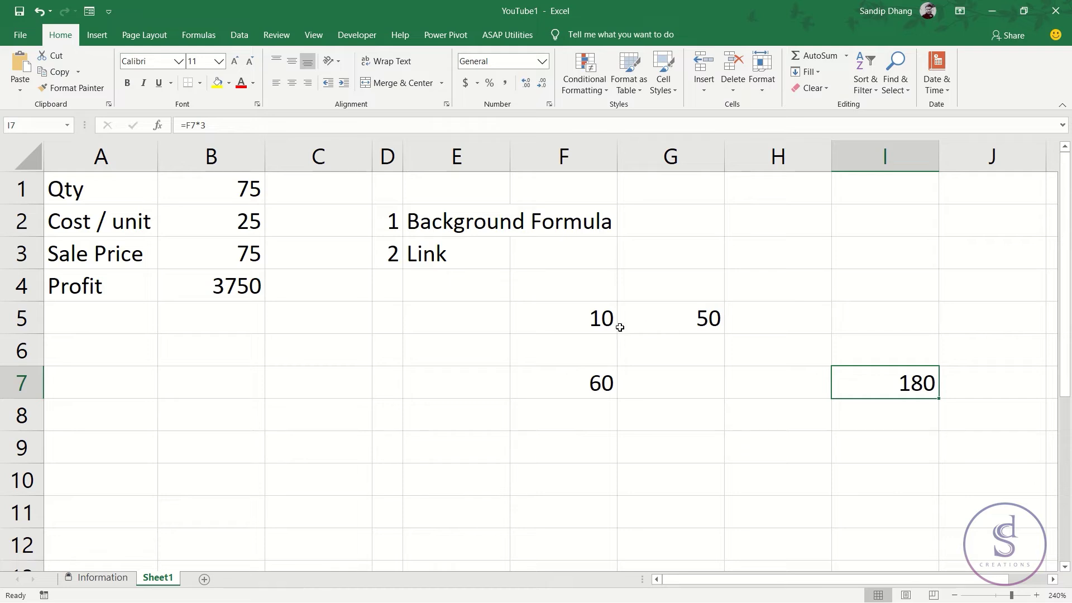
Clear the linked-formula example in F5:I7, and compare the Profit formula in B4 with the Qty cell
left_click_drag(578, 324, 890, 393)
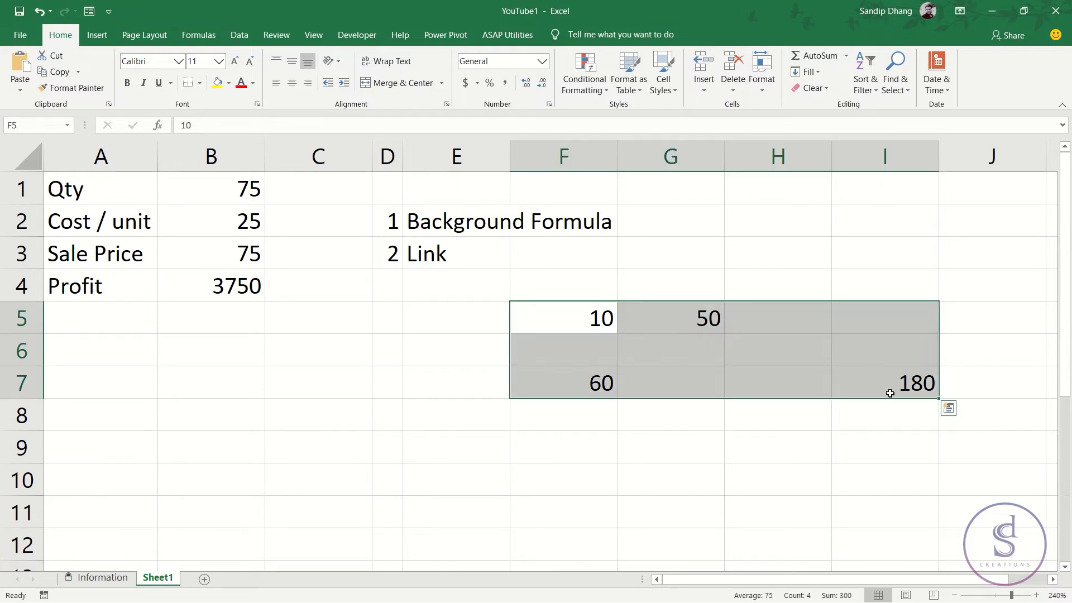
key("Delete")
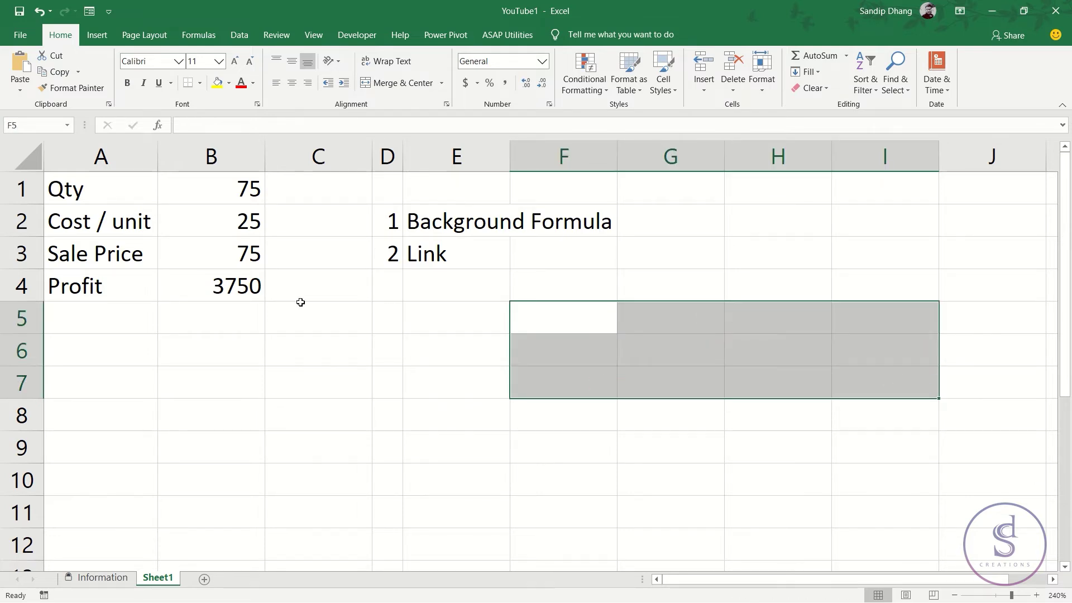
left_click(246, 292)
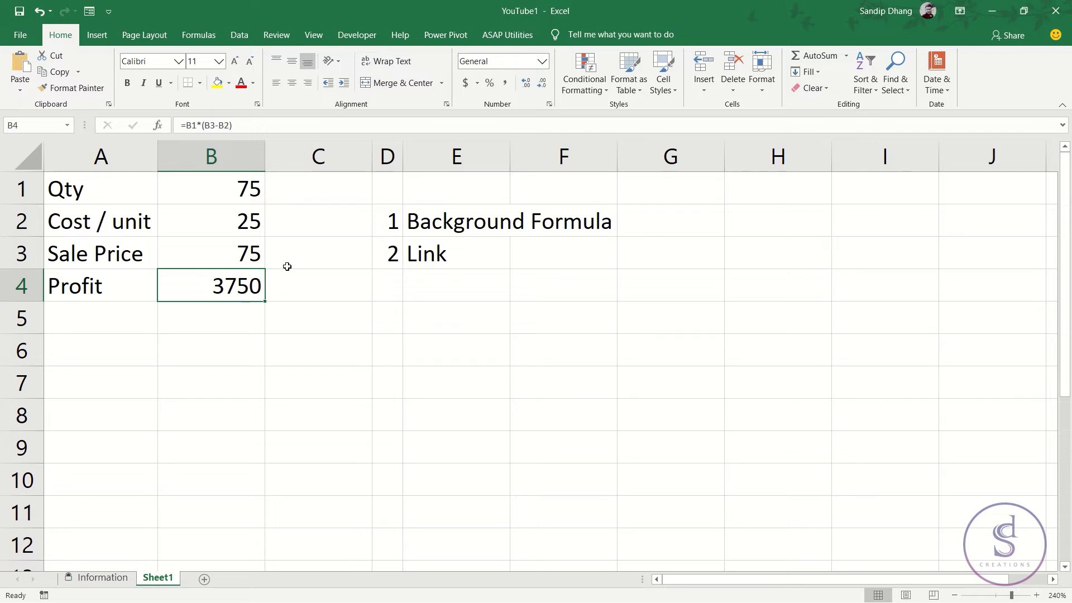
left_click(245, 192)
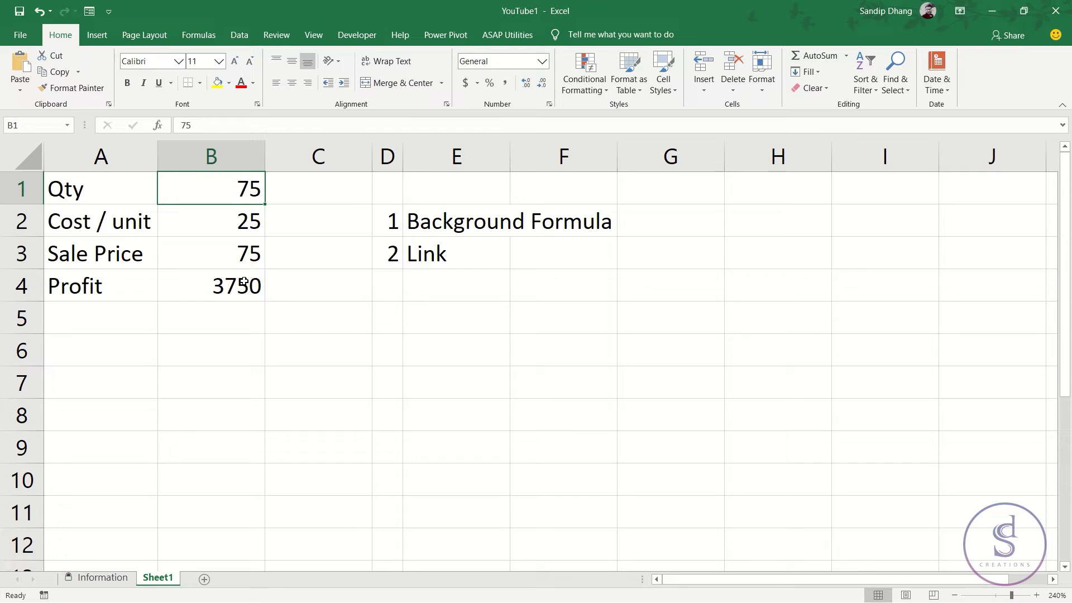
Add list item 3 with "1 cell change" in D4 and E4
left_click(392, 279)
type("3")
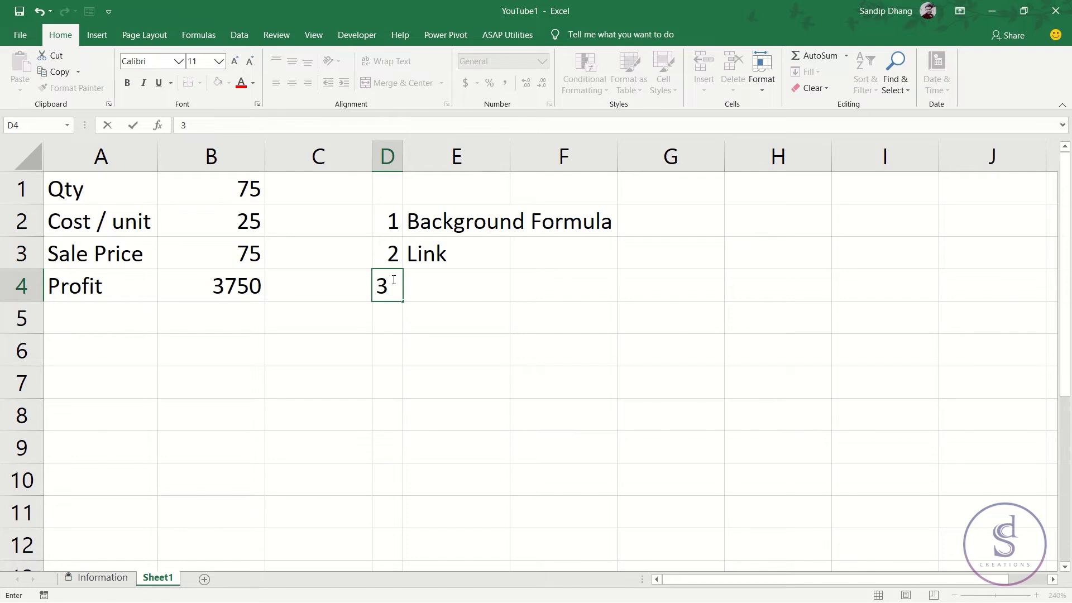
key("Tab")
type("1 ")
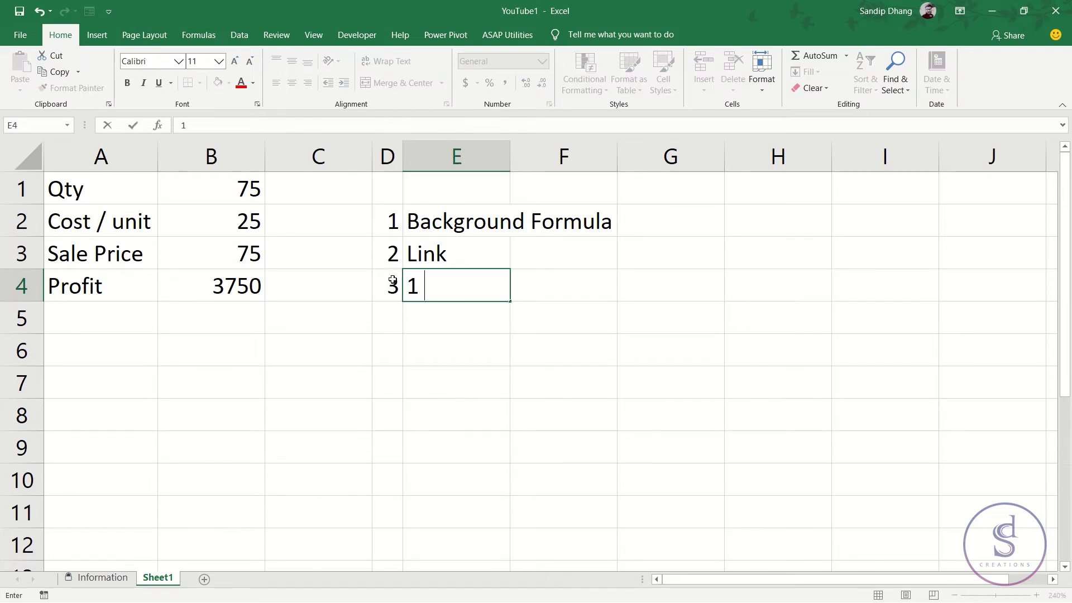
type("cell change")
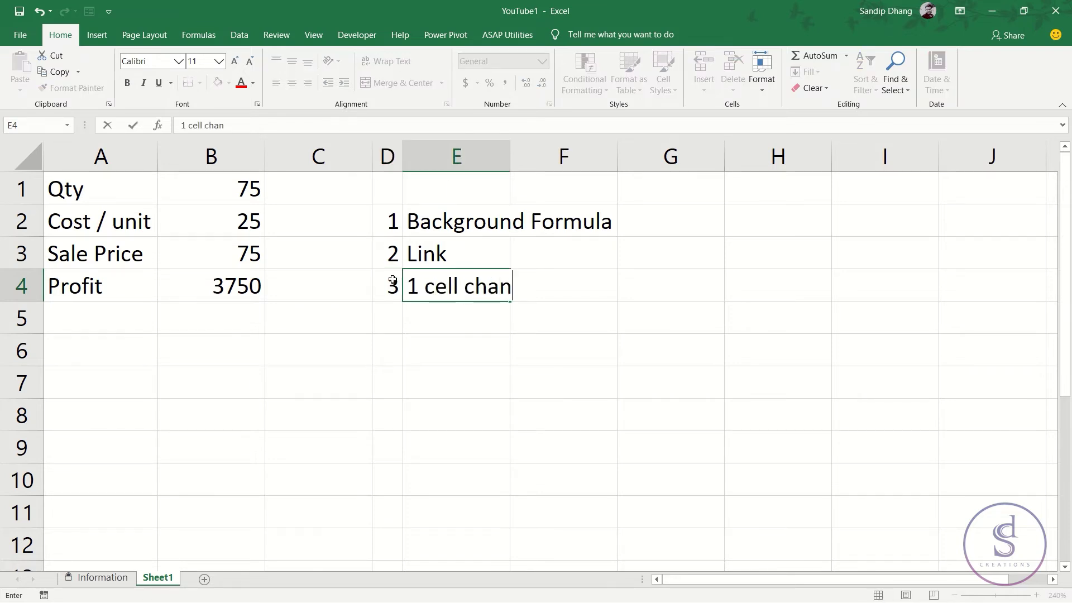
Inspect the Profit cell and the Qty and Sale Price cells that feed its formula
left_click(226, 294)
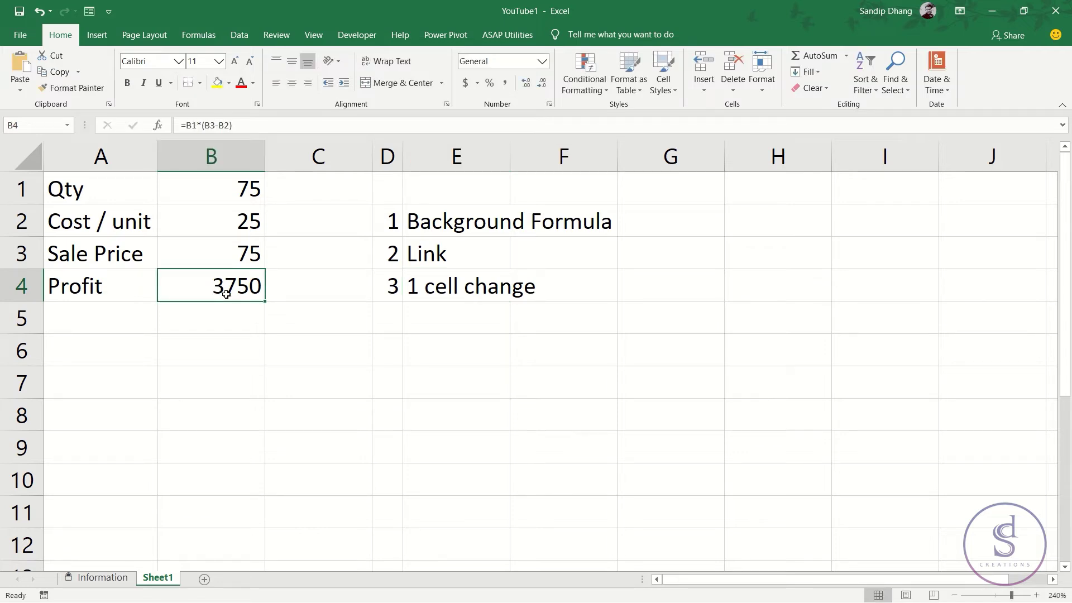
left_click(226, 192)
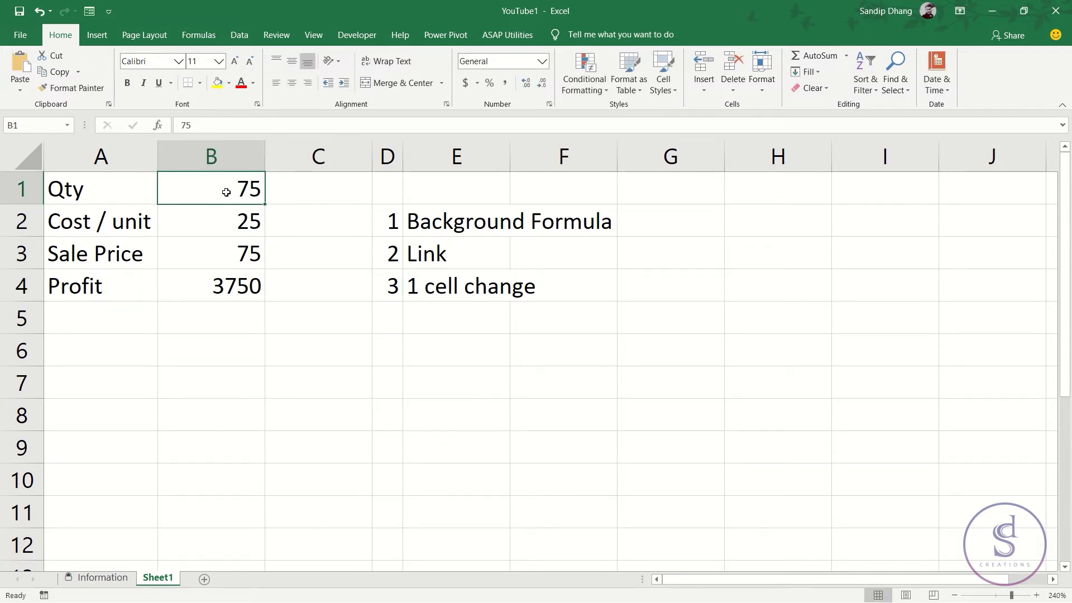
left_click(217, 252)
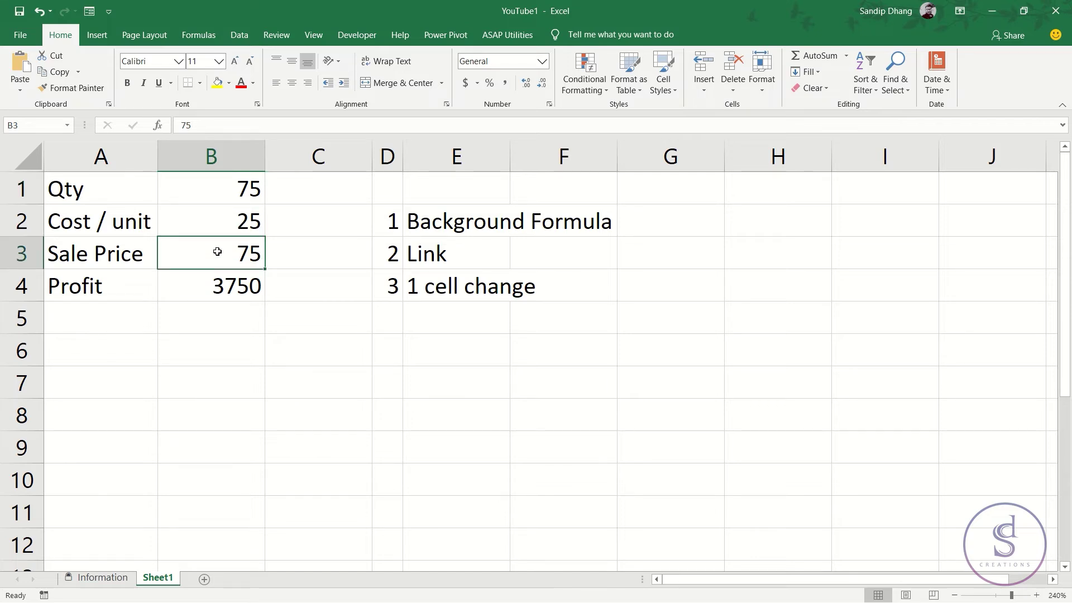
Add list item 4 with "no condition" in D5 and E5, and compare the Profit cell with the Qty cell
left_click(217, 197)
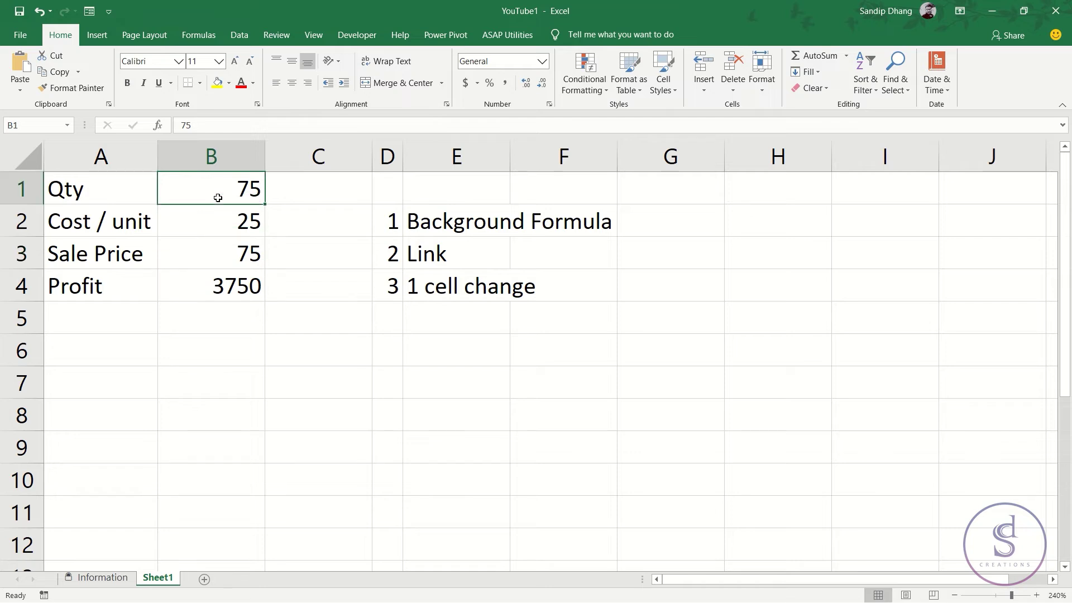
left_click_drag(220, 215, 222, 255)
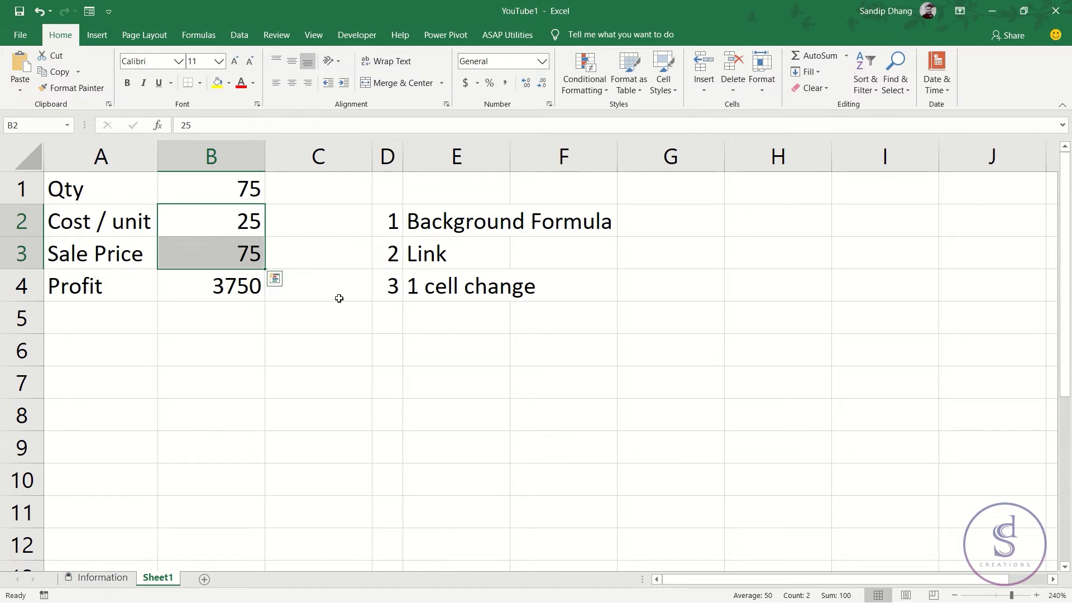
left_click(401, 315)
type("4")
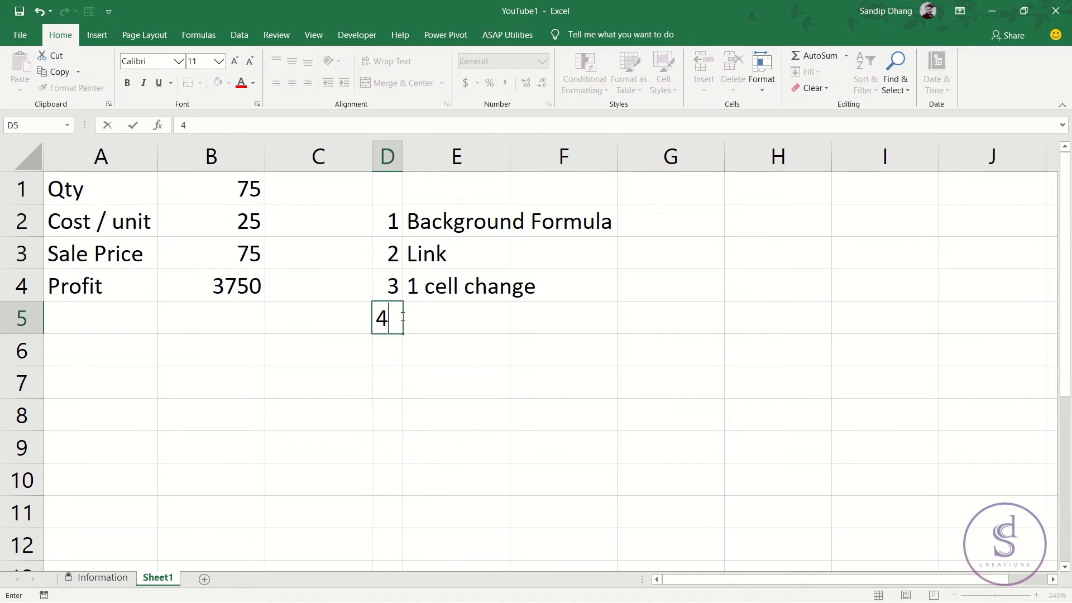
left_click(403, 316)
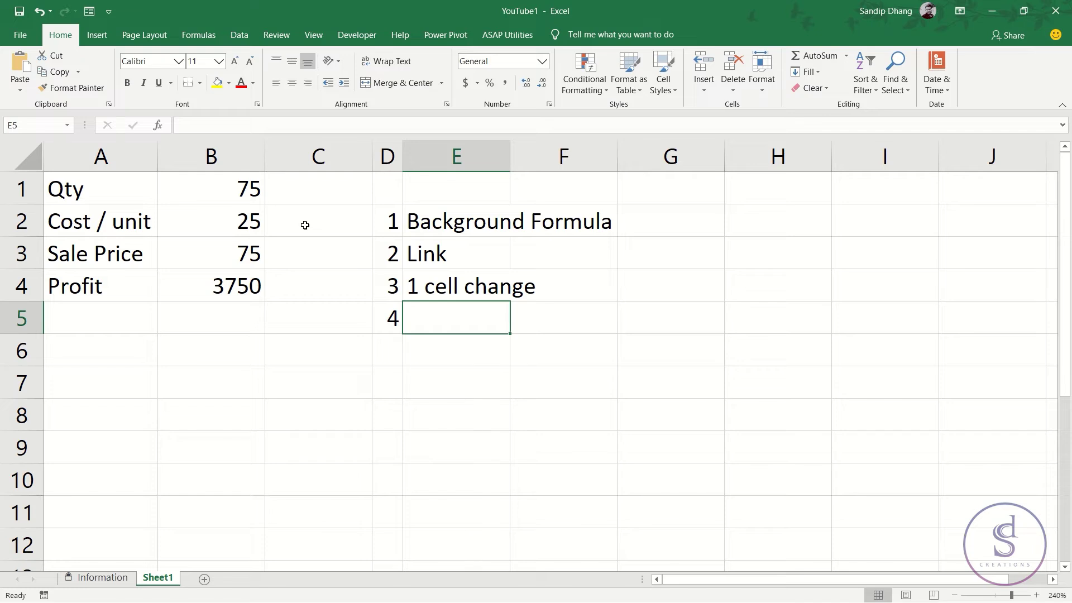
type("no con")
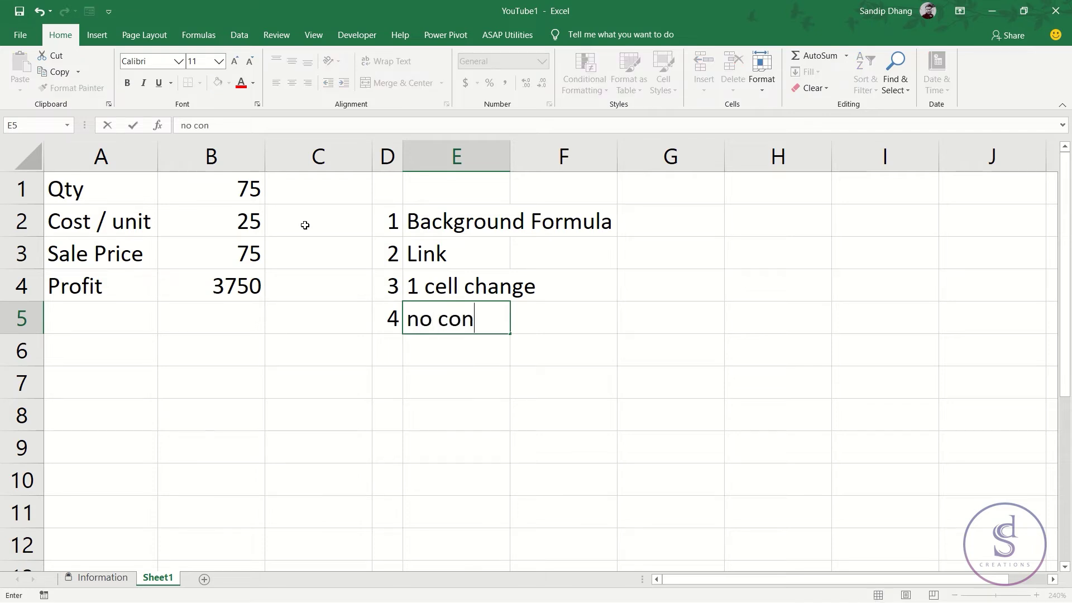
type("dition")
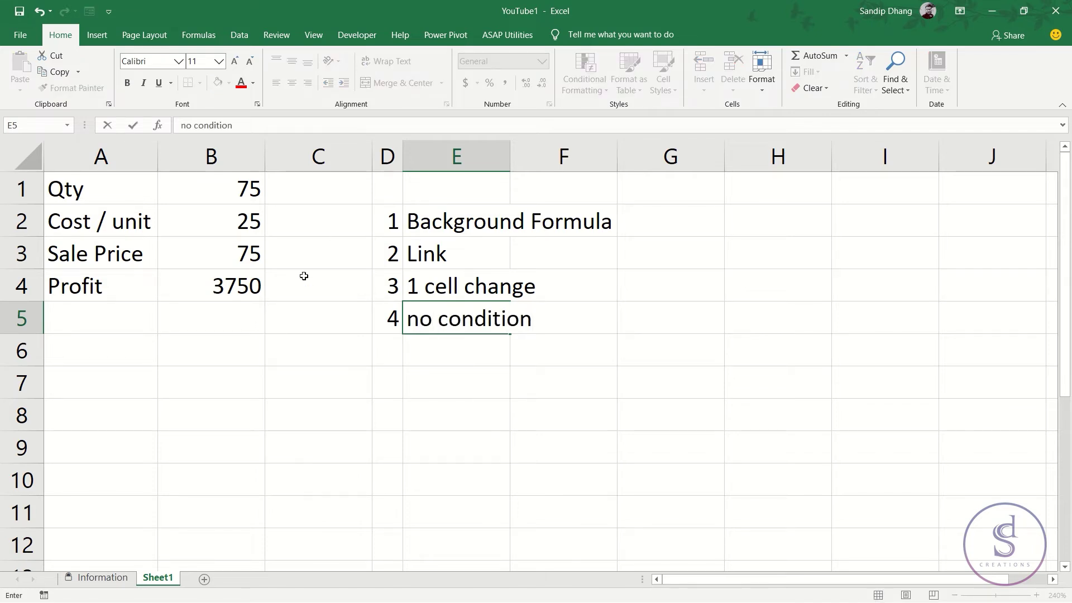
left_click(240, 277)
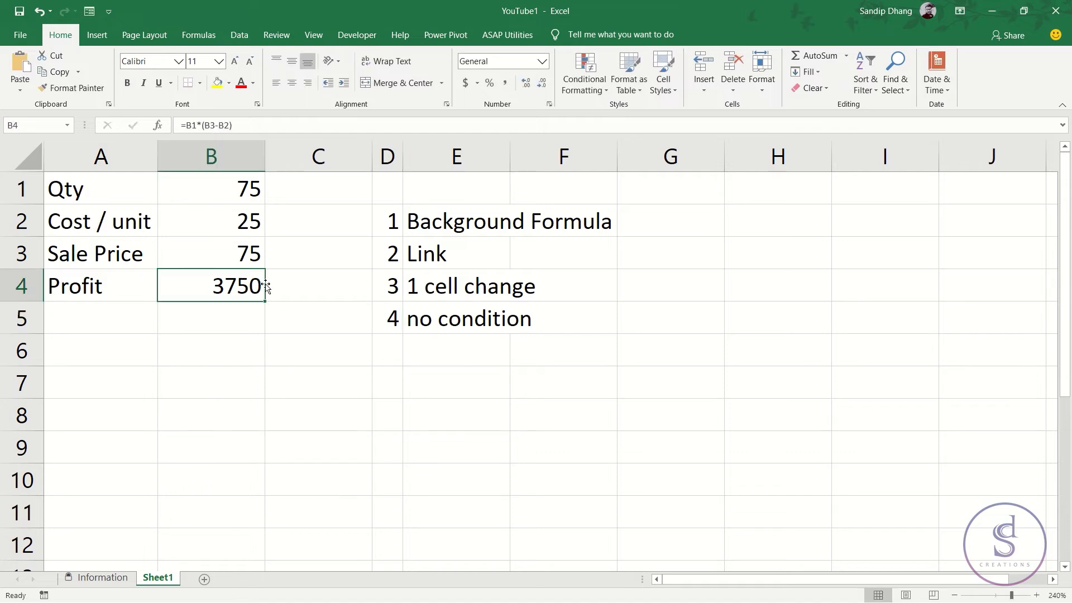
left_click(246, 194)
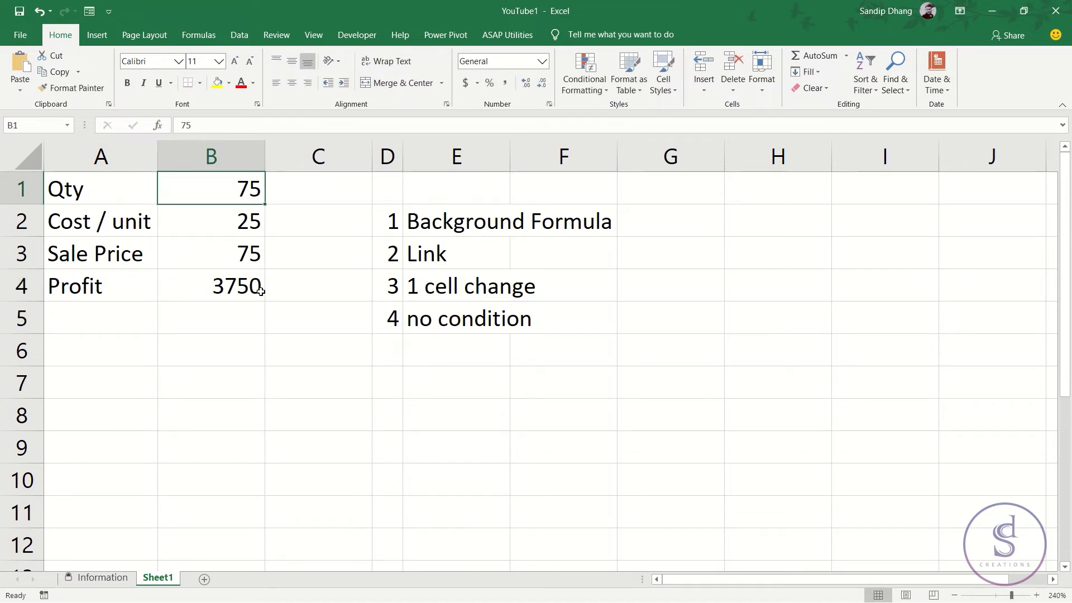
Run Goal Seek to bring the Profit cell B4 to 5000 by changing the Qty cell B1, and keep the solution
left_click(208, 275)
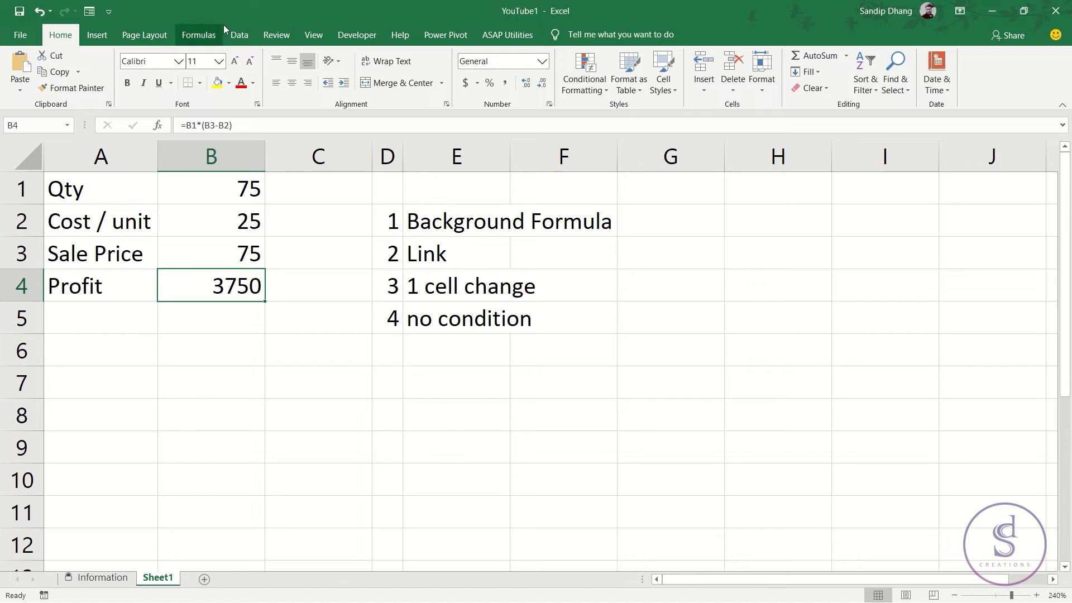
left_click(237, 35)
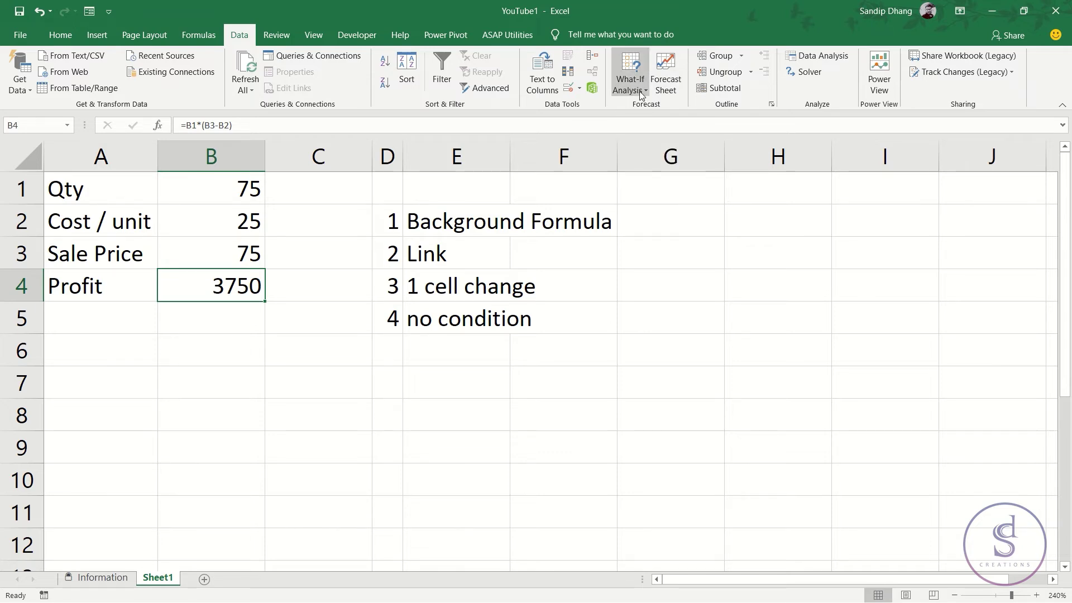
left_click(625, 77)
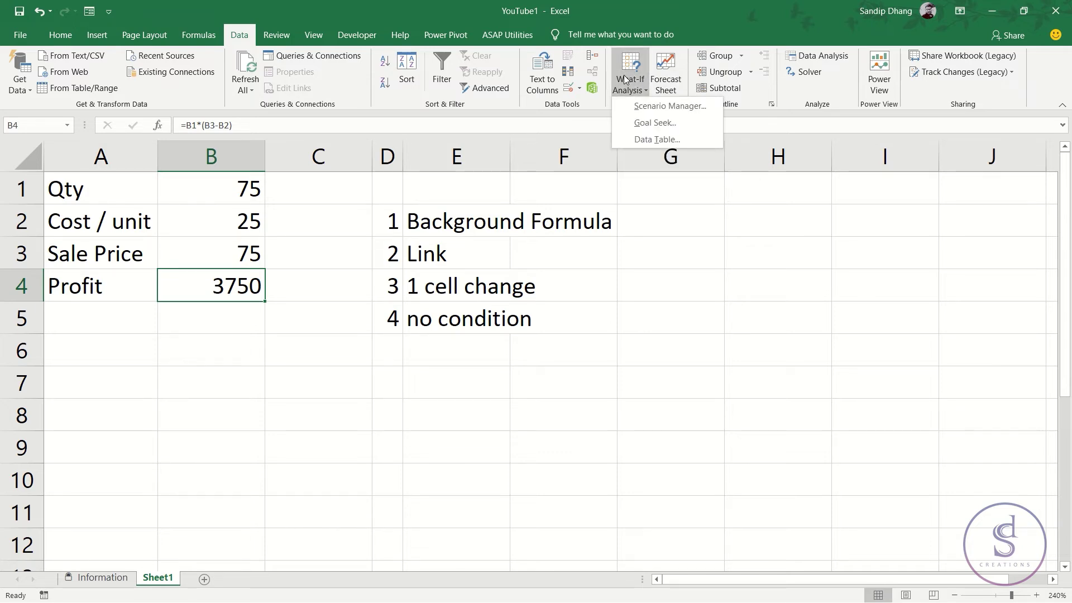
left_click(664, 122)
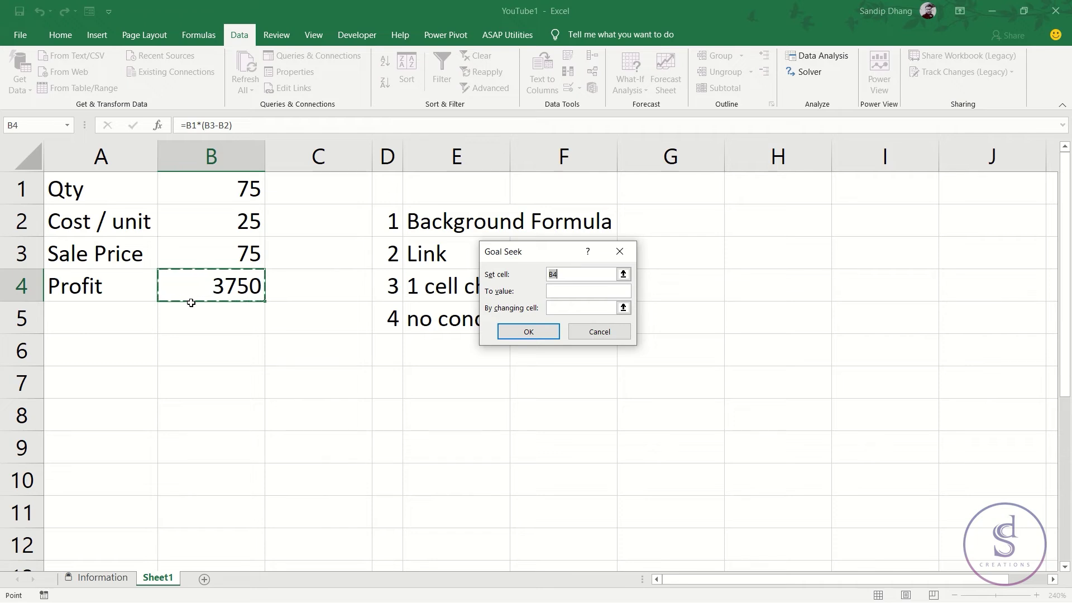
left_click_drag(538, 251, 709, 265)
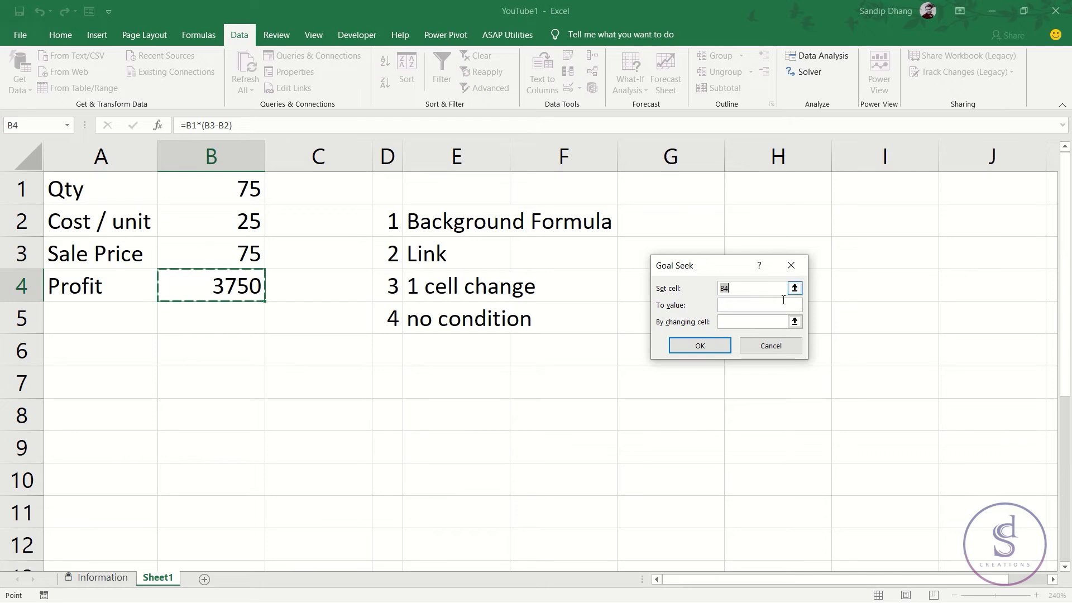
left_click(745, 306)
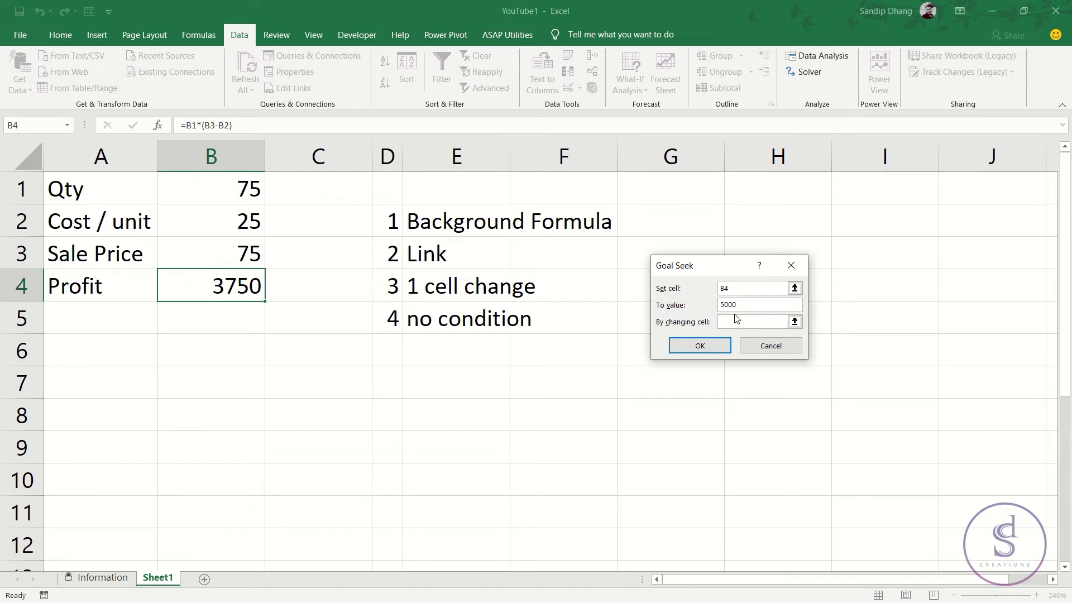
left_click(721, 323)
left_click(203, 194)
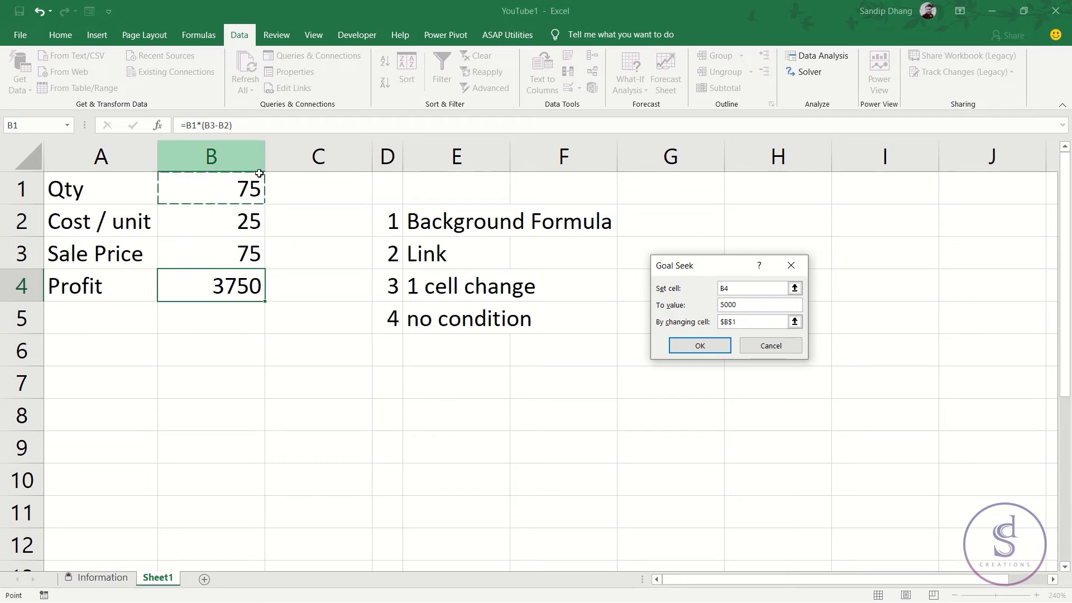
left_click(760, 319)
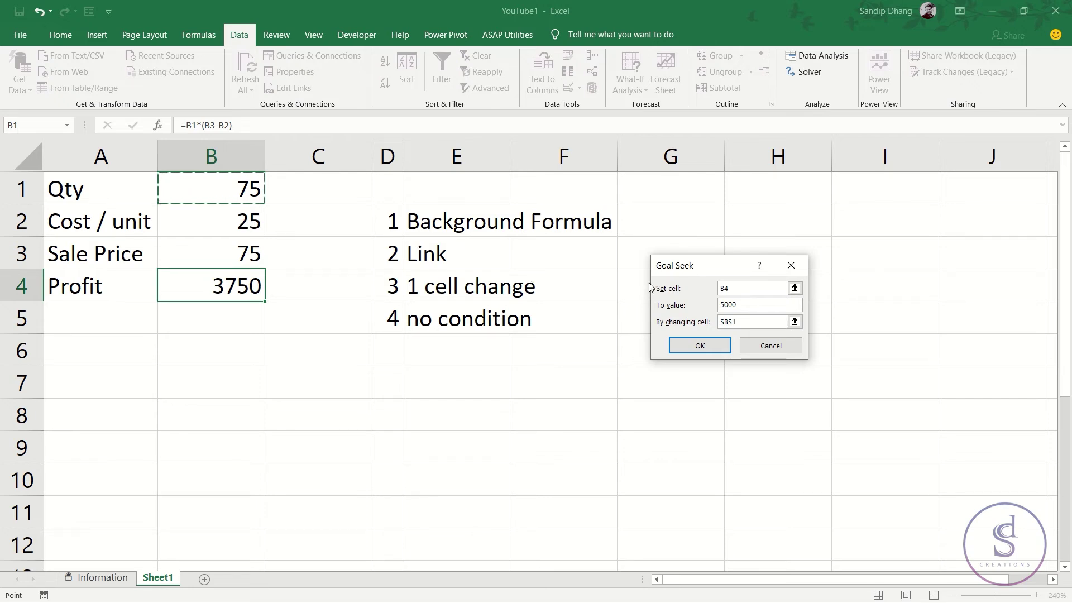
left_click(708, 349)
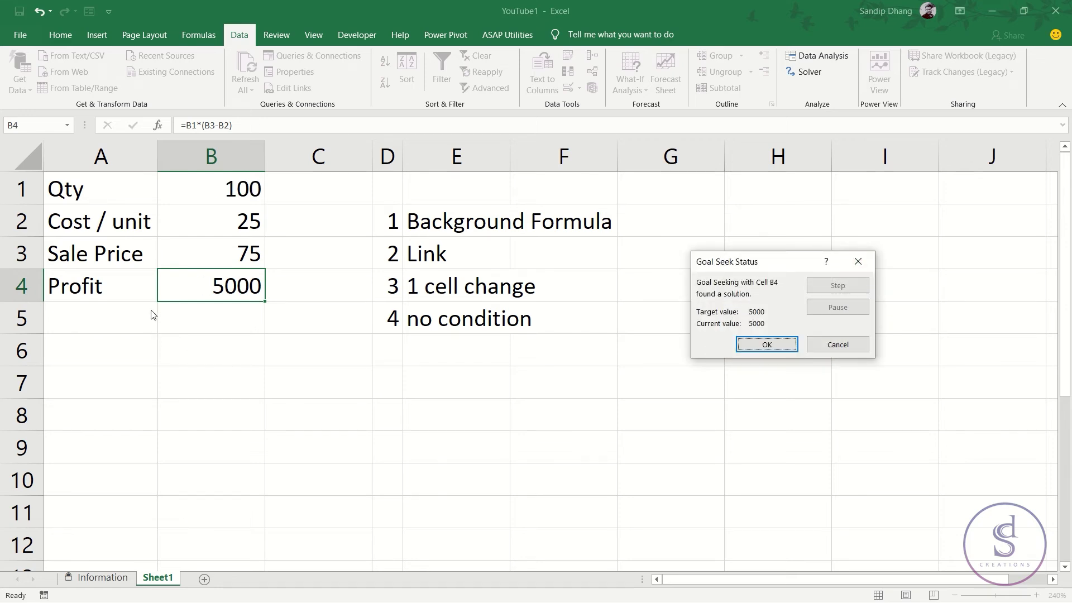
left_click(764, 344)
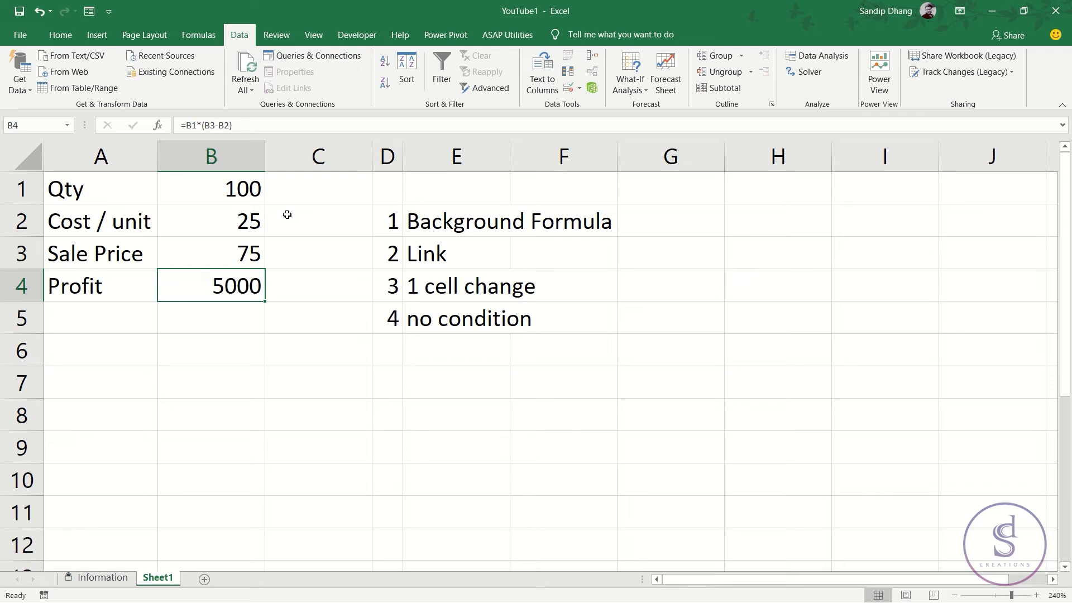
Set the Cost / unit in B2 to 24 and the Sale Price in B3 to 79
left_click(246, 189)
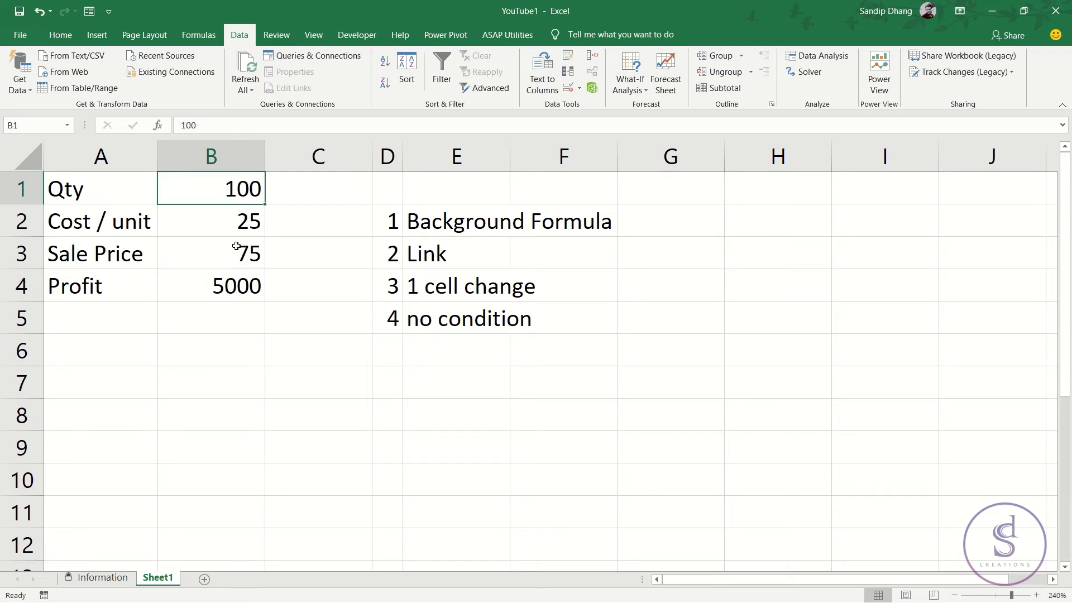
left_click(224, 219)
type("24")
key("Return")
type("7")
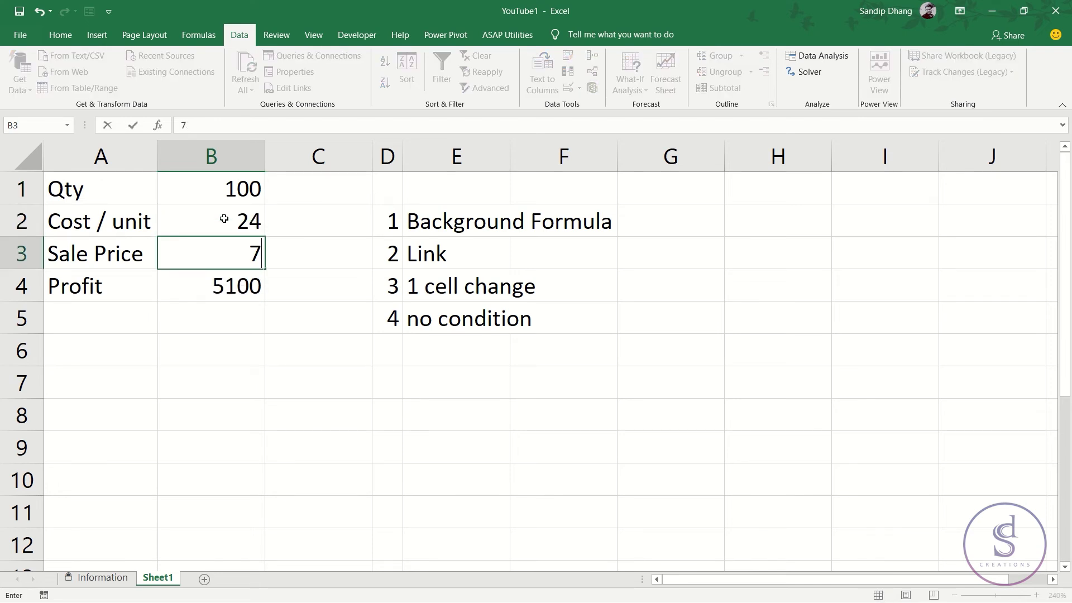
type("9")
key("Return")
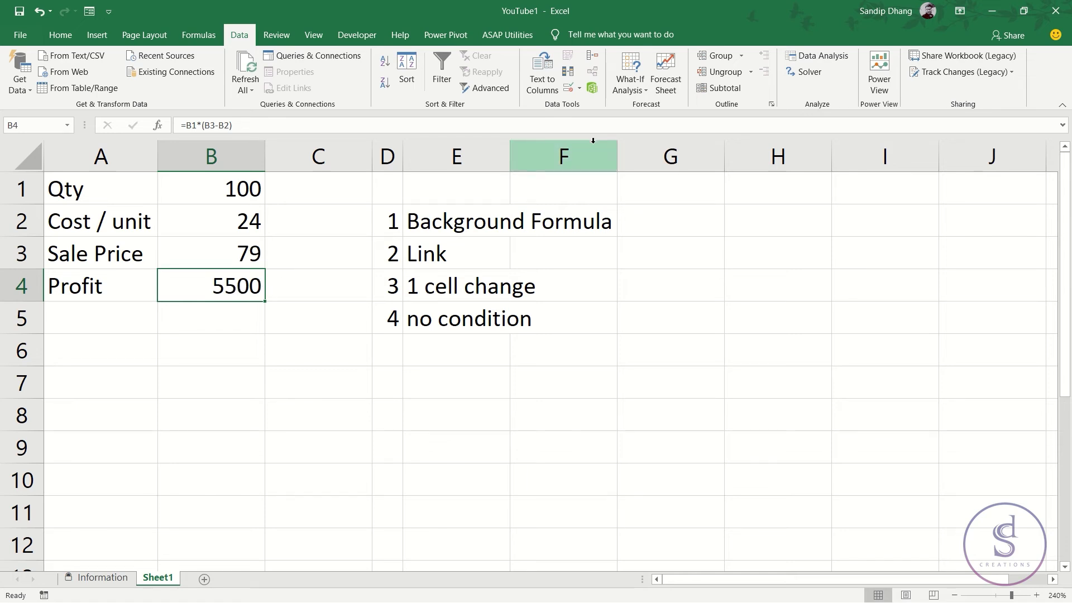
Run Goal Seek on the Profit cell B4 for a value of 10126 by changing the Qty cell B1, and keep the solution
left_click(628, 92)
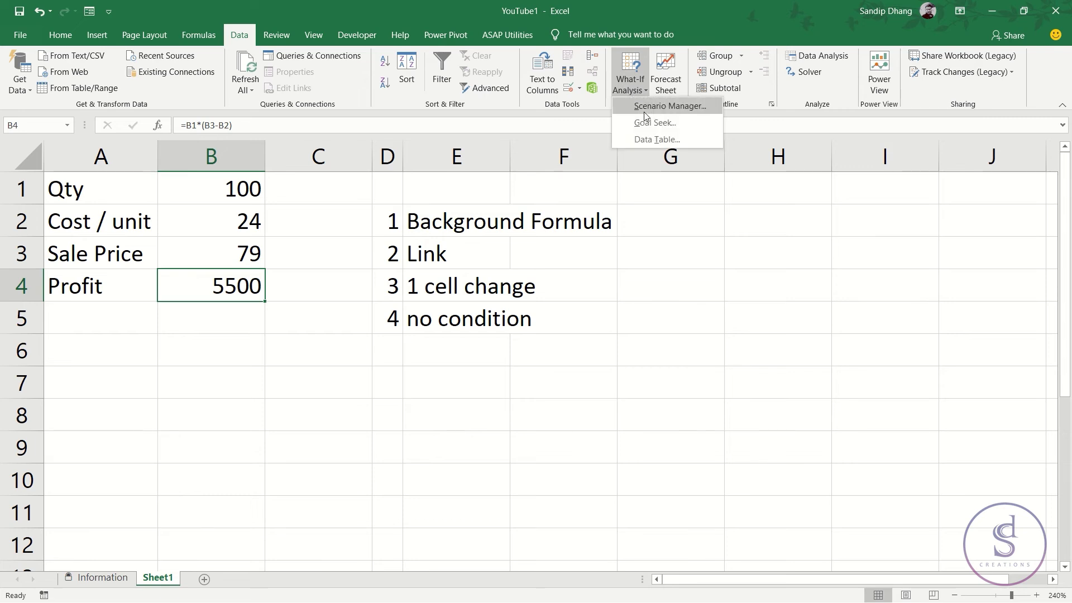
left_click(651, 121)
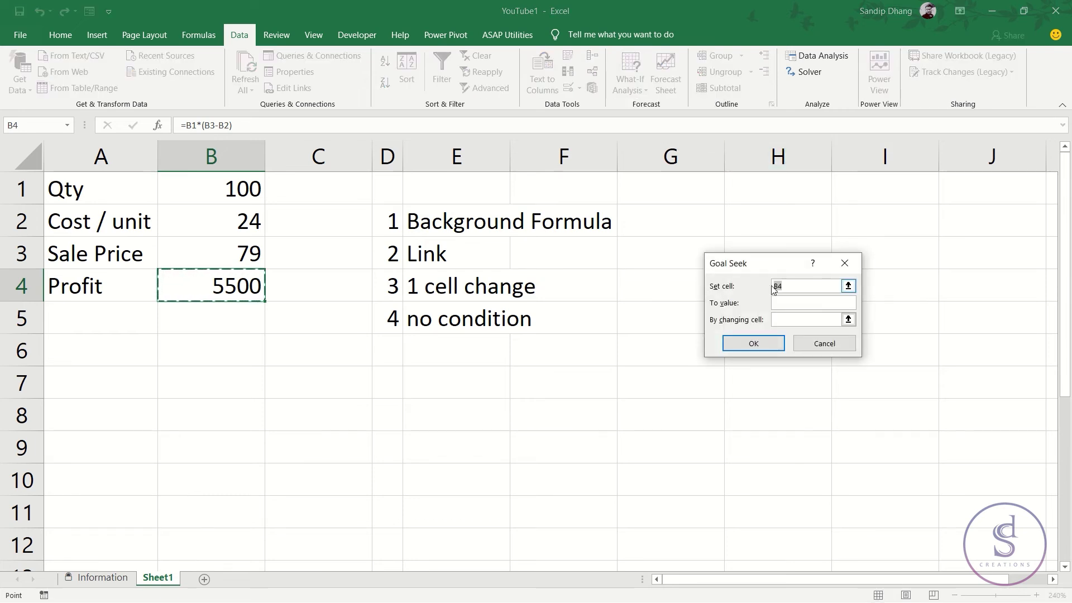
left_click(777, 303)
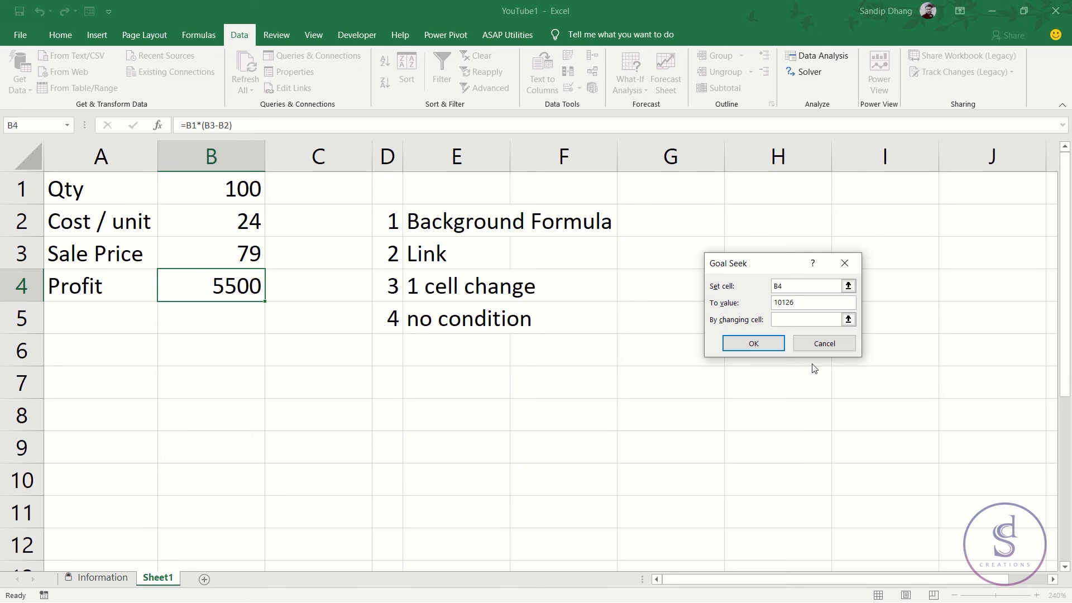
left_click(812, 321)
left_click(239, 185)
left_click(751, 343)
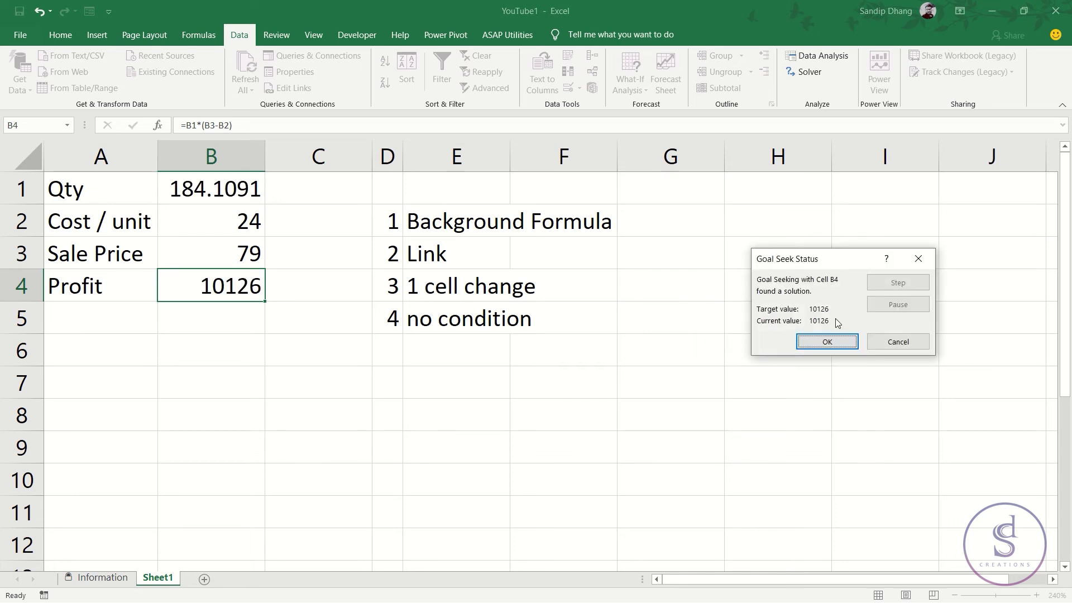
left_click(836, 341)
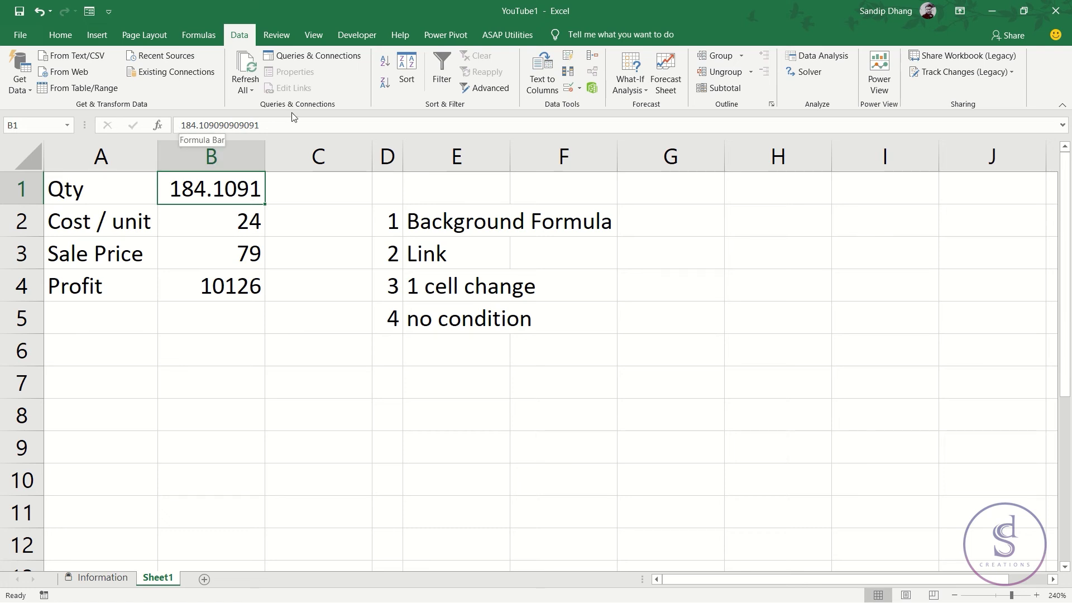
Enter "Laptop" in B6 as an example product below the profit calculation
left_click(344, 185)
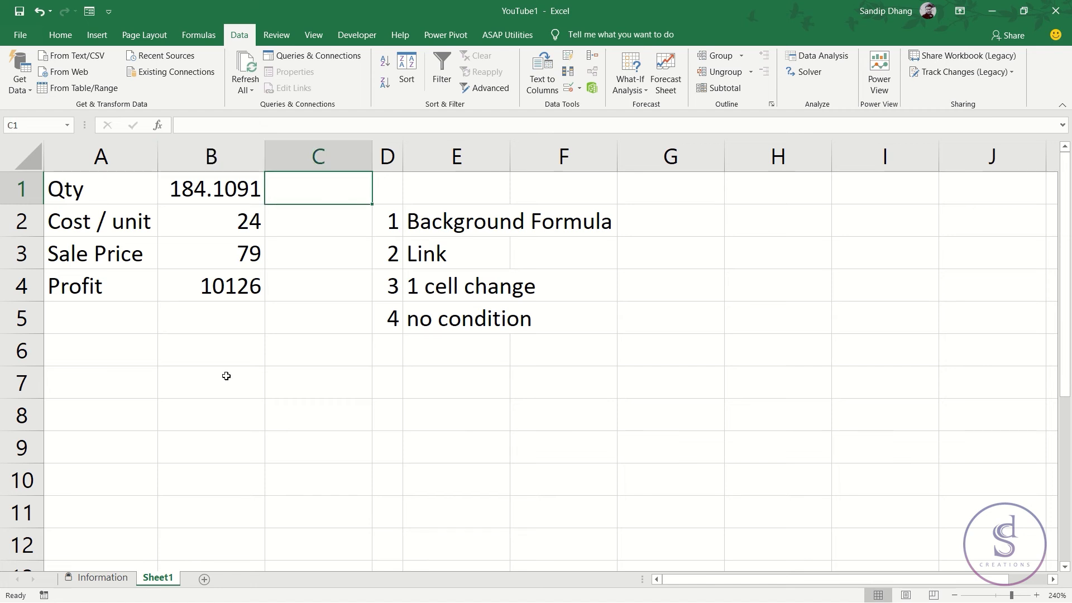
left_click(183, 351)
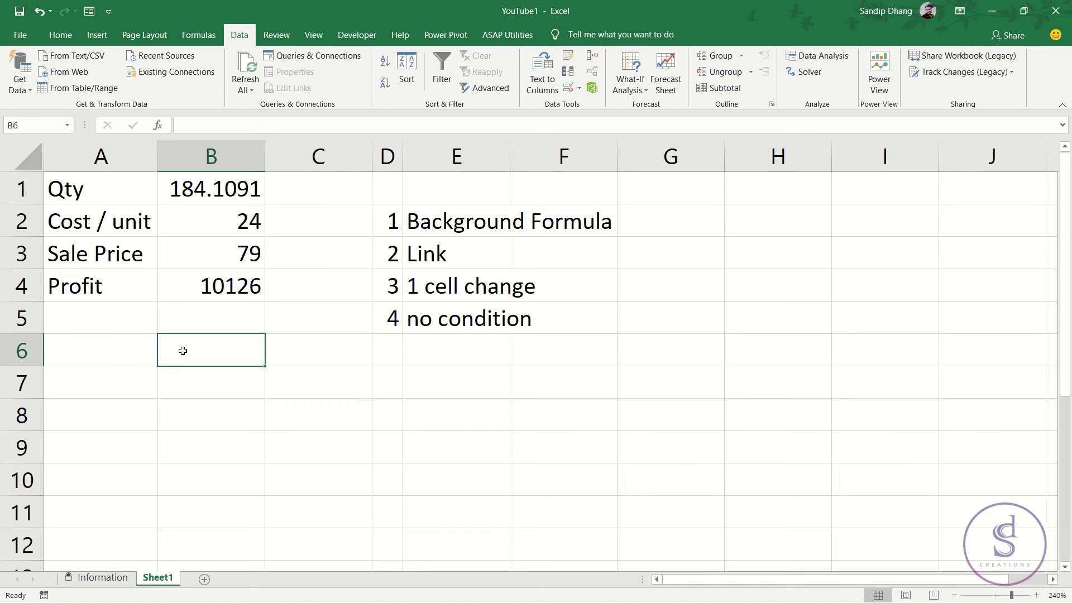
type("Laptop")
key("Return")
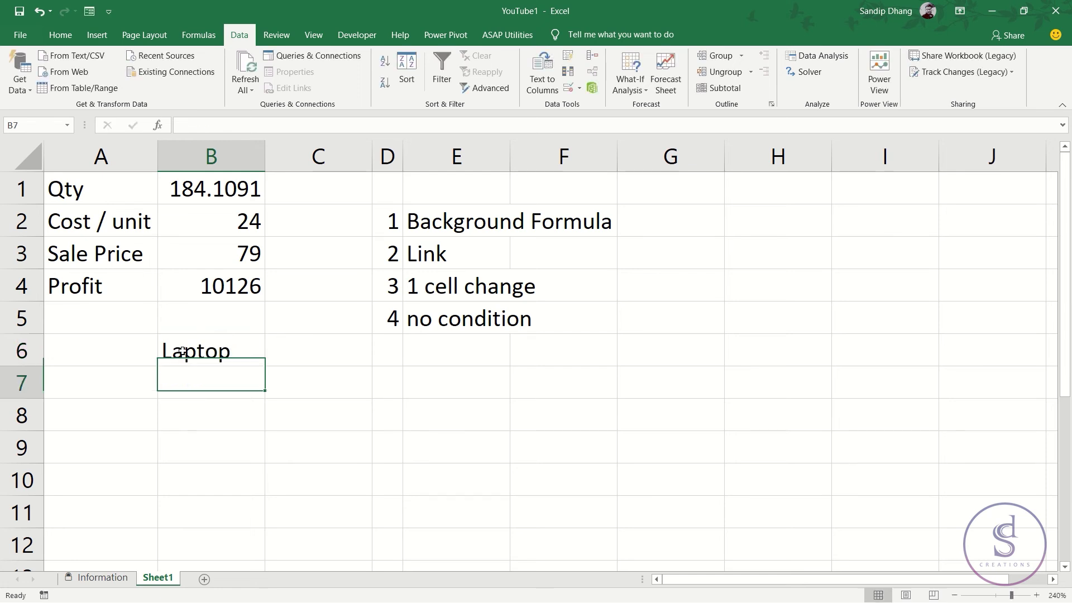
Try a whole-number Qty of 184 in B1
left_click(184, 186)
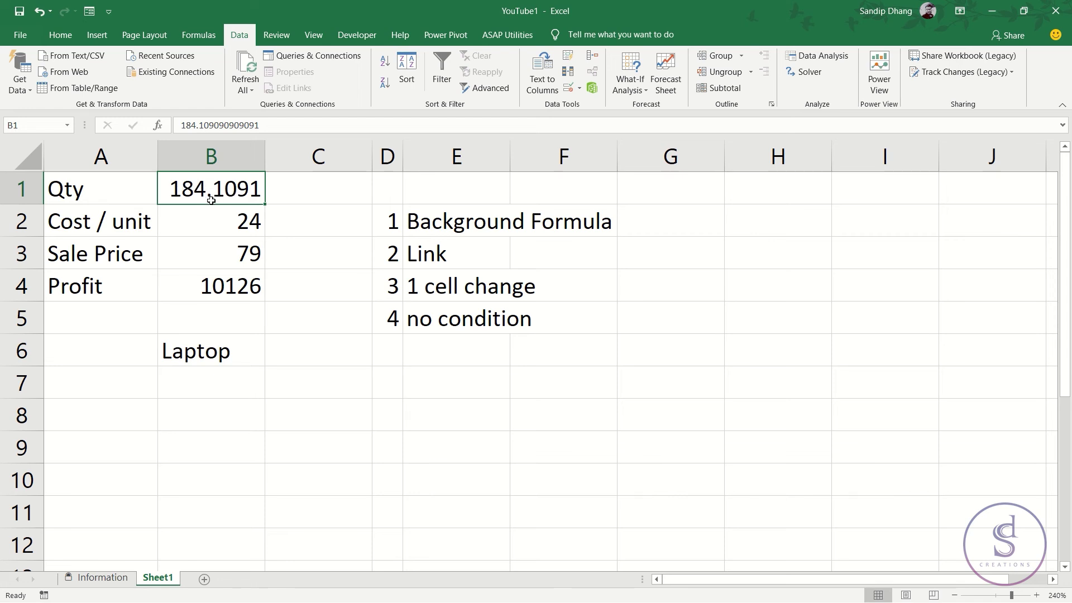
type("184")
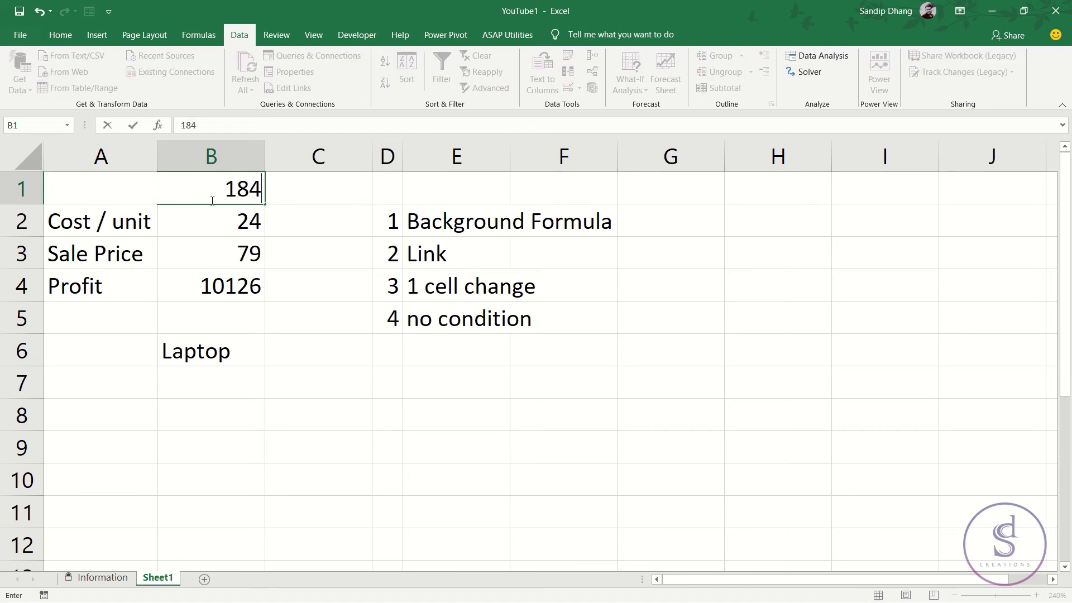
key("Return")
Set the Qty in B1 to 185
left_click(211, 201)
type("185")
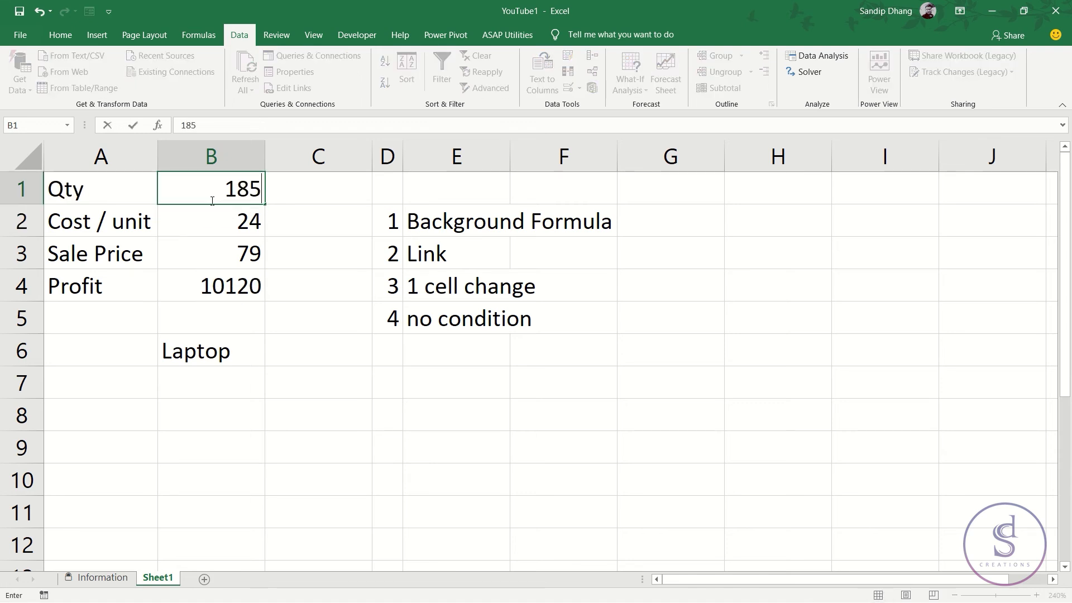
key("Return")
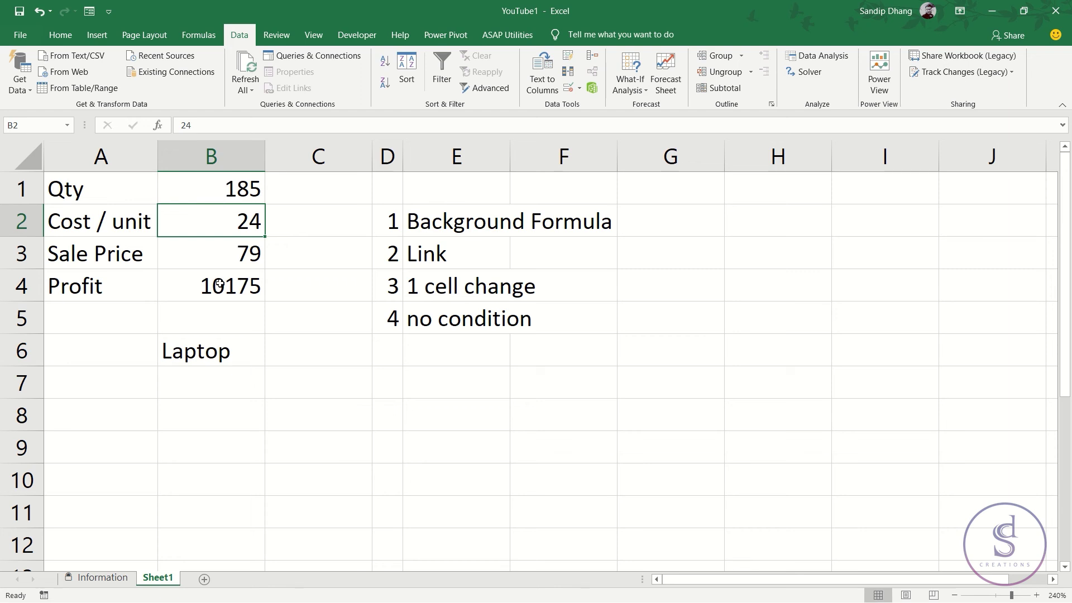
Enter the target profit 10126 in A5 below the Profit label for comparison
left_click(101, 327)
type("10126")
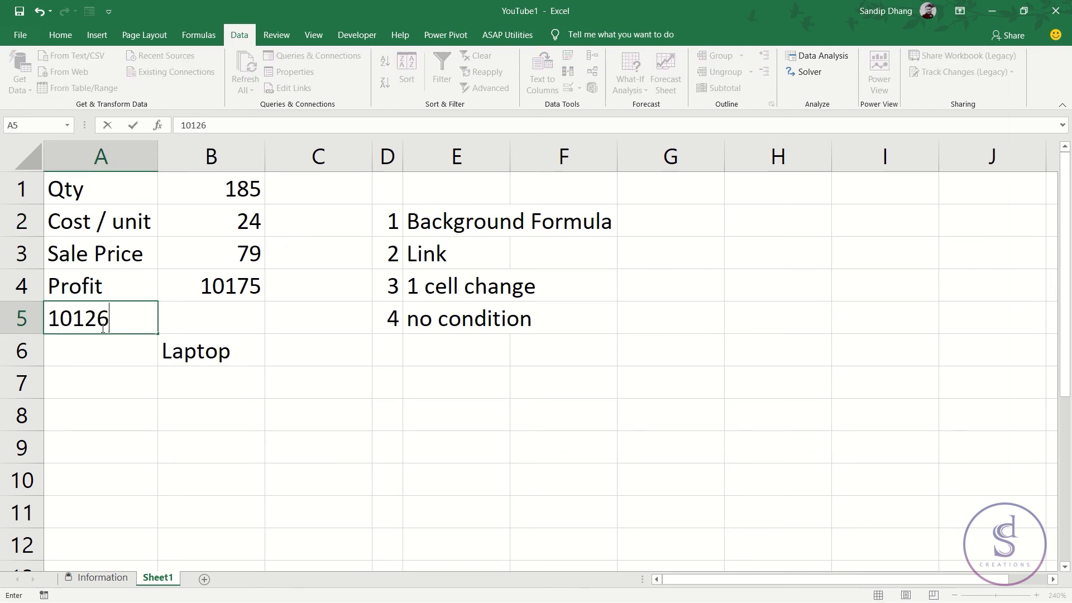
key("Return")
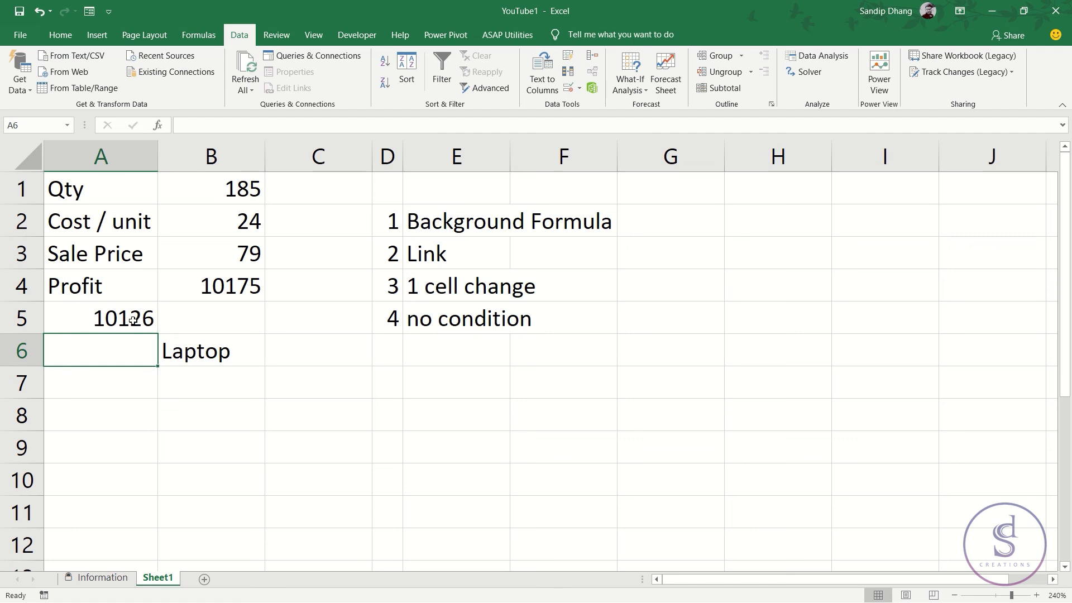
Set the Qty in B1 to 184.109 to match the calculated profit with the target in A5
left_click(231, 268)
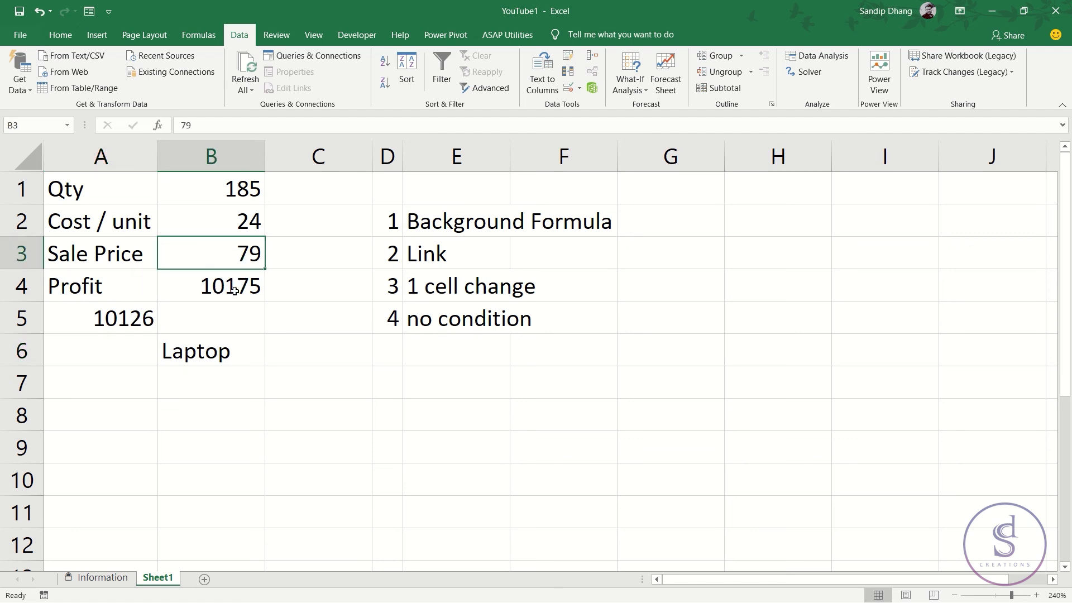
left_click(232, 288)
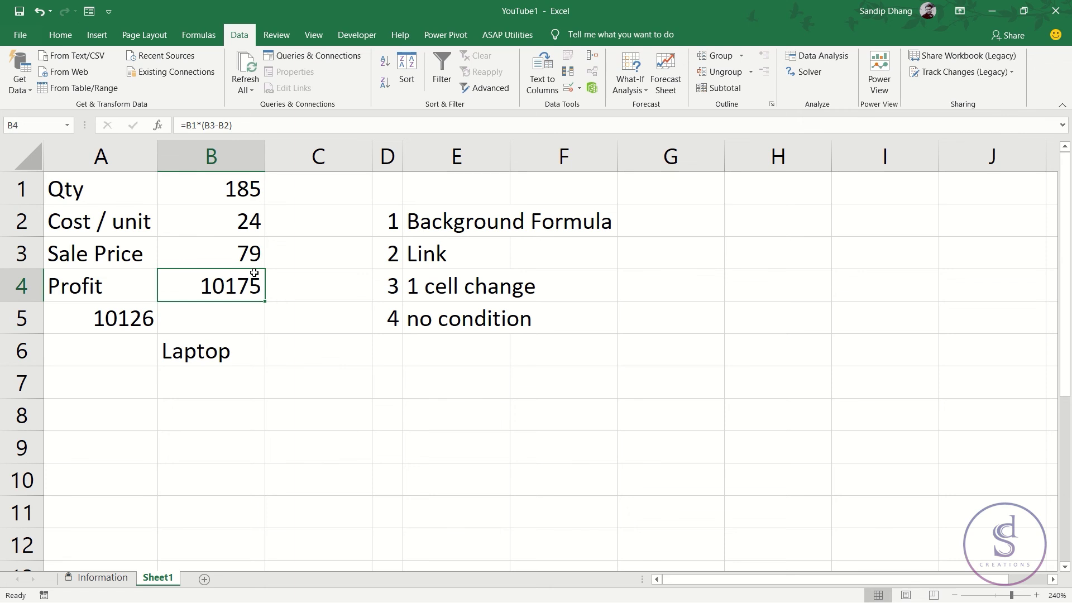
left_click(105, 322)
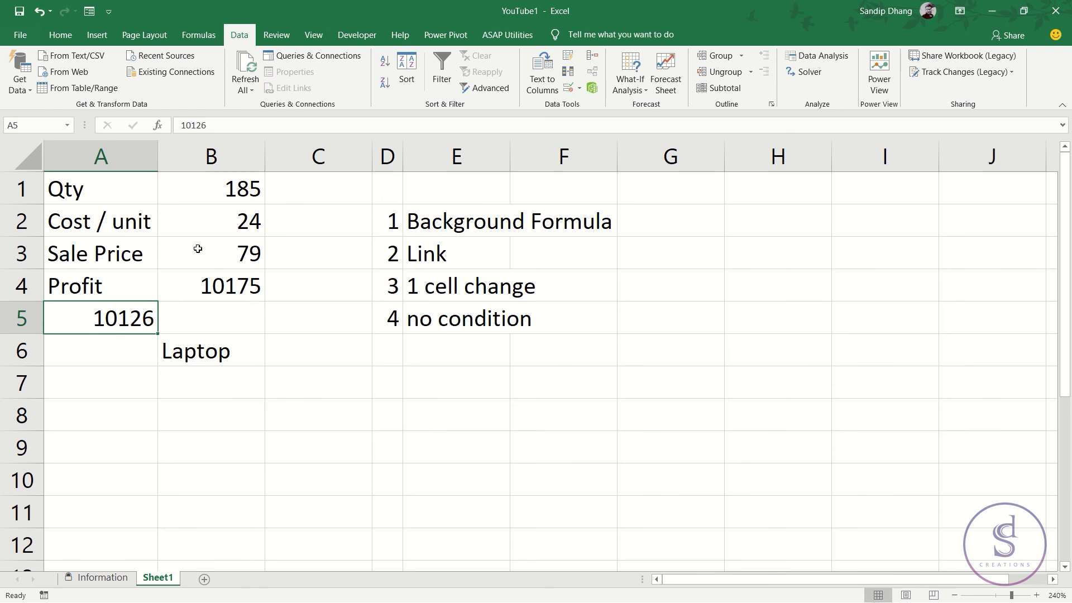
left_click(237, 183)
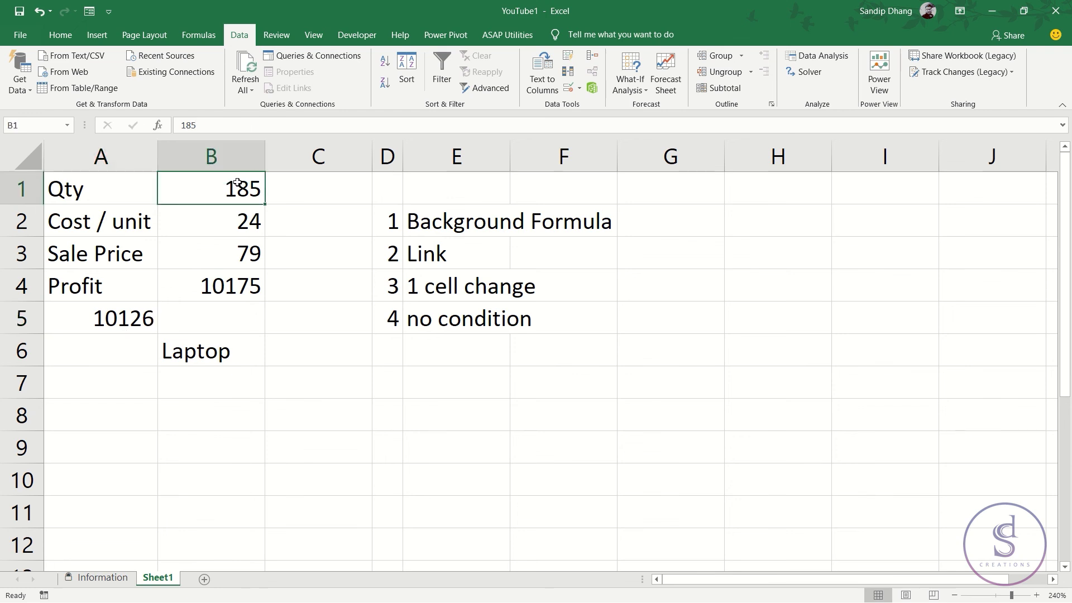
type("184.10900")
key("Return")
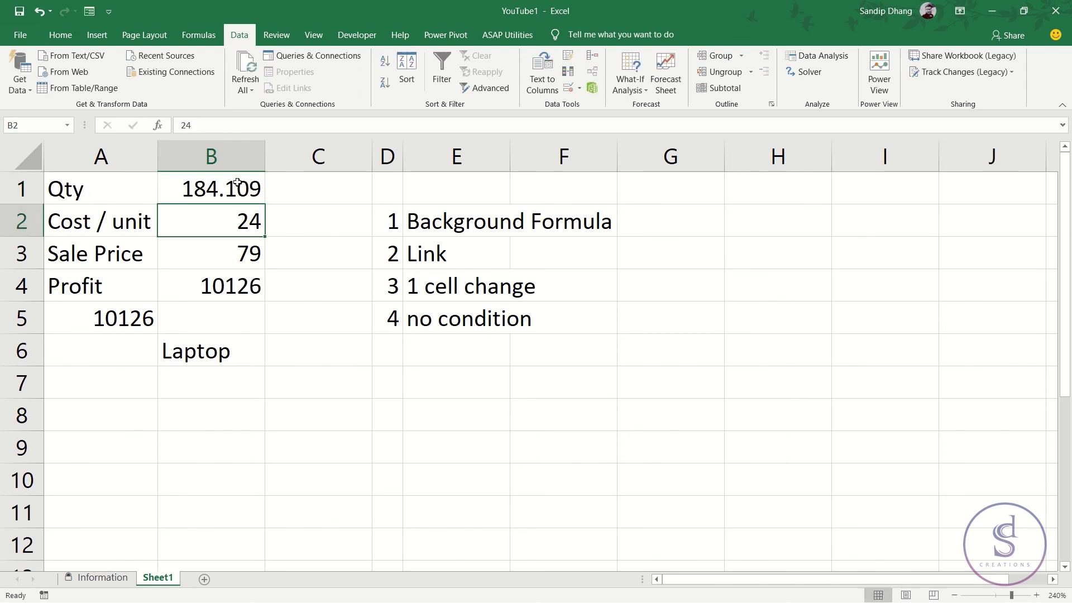
left_click(244, 187)
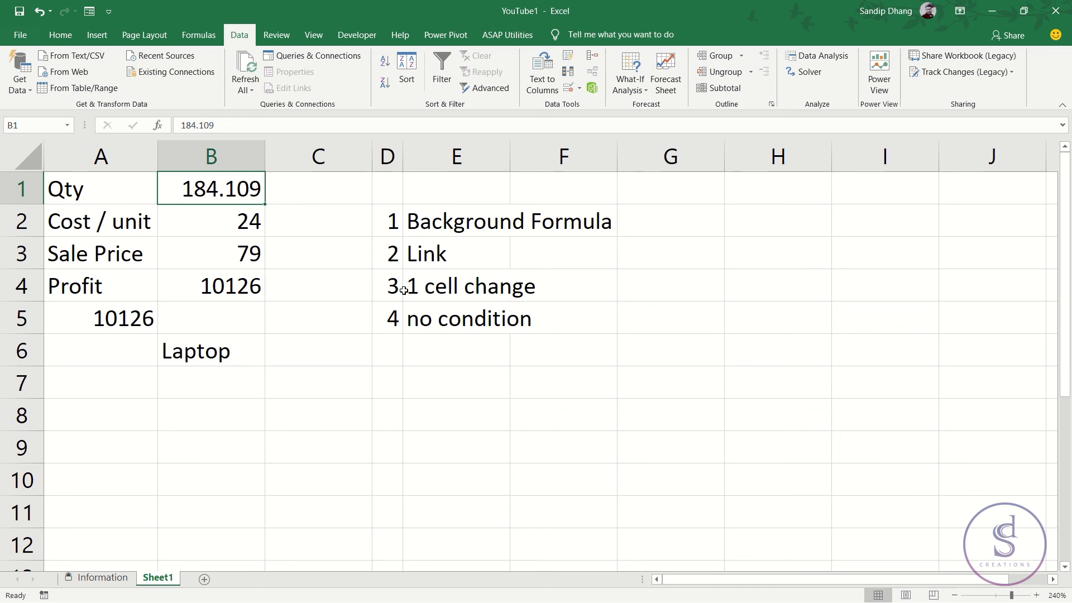
left_click_drag(393, 316, 448, 314)
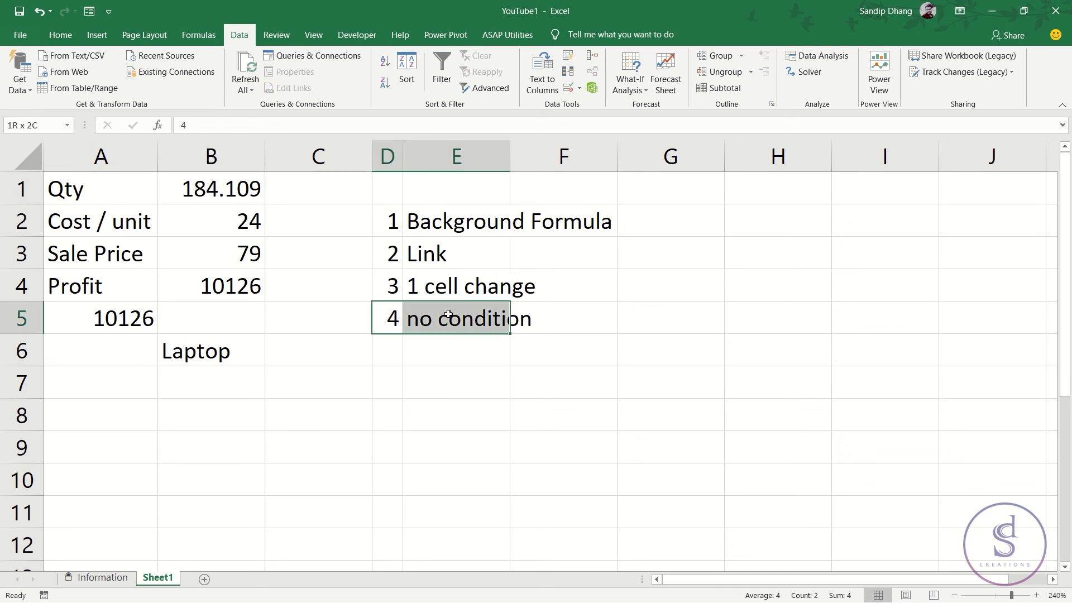
left_click(249, 192)
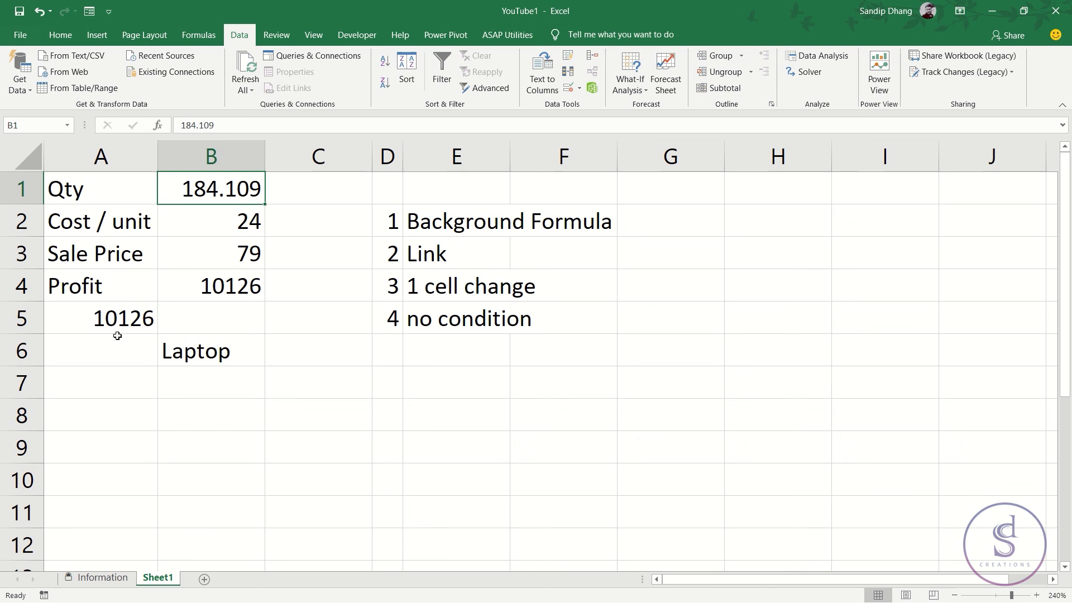
left_click(124, 309)
left_click(214, 346, "shift")
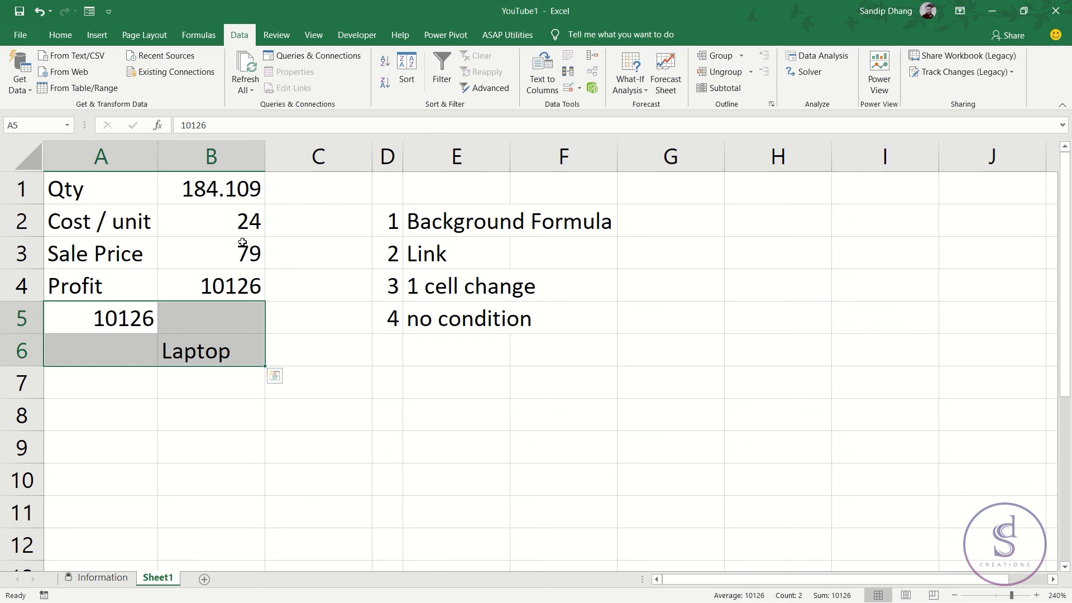
left_click(334, 364)
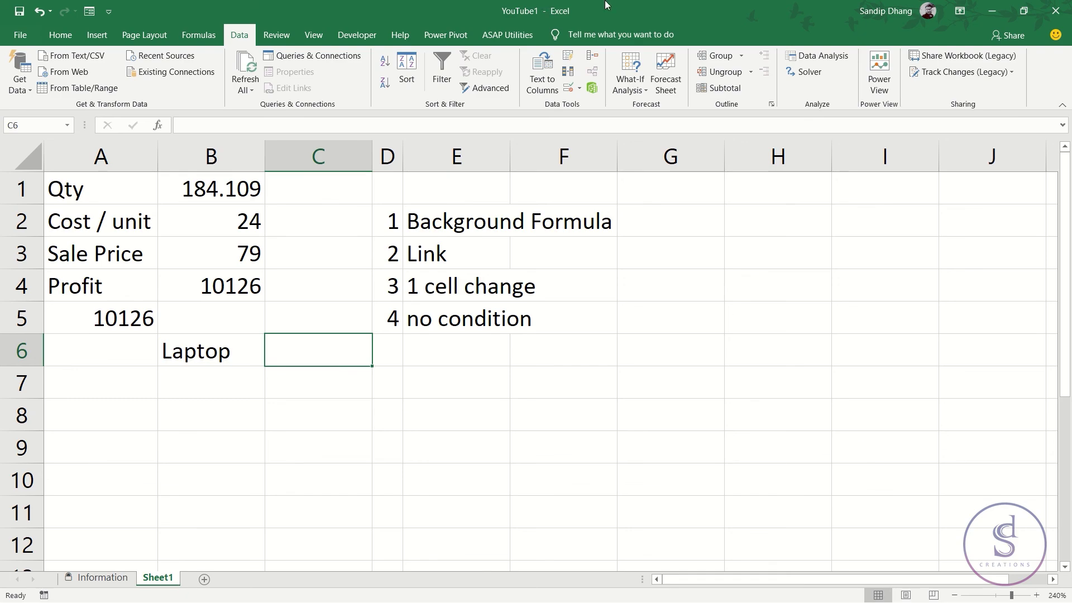